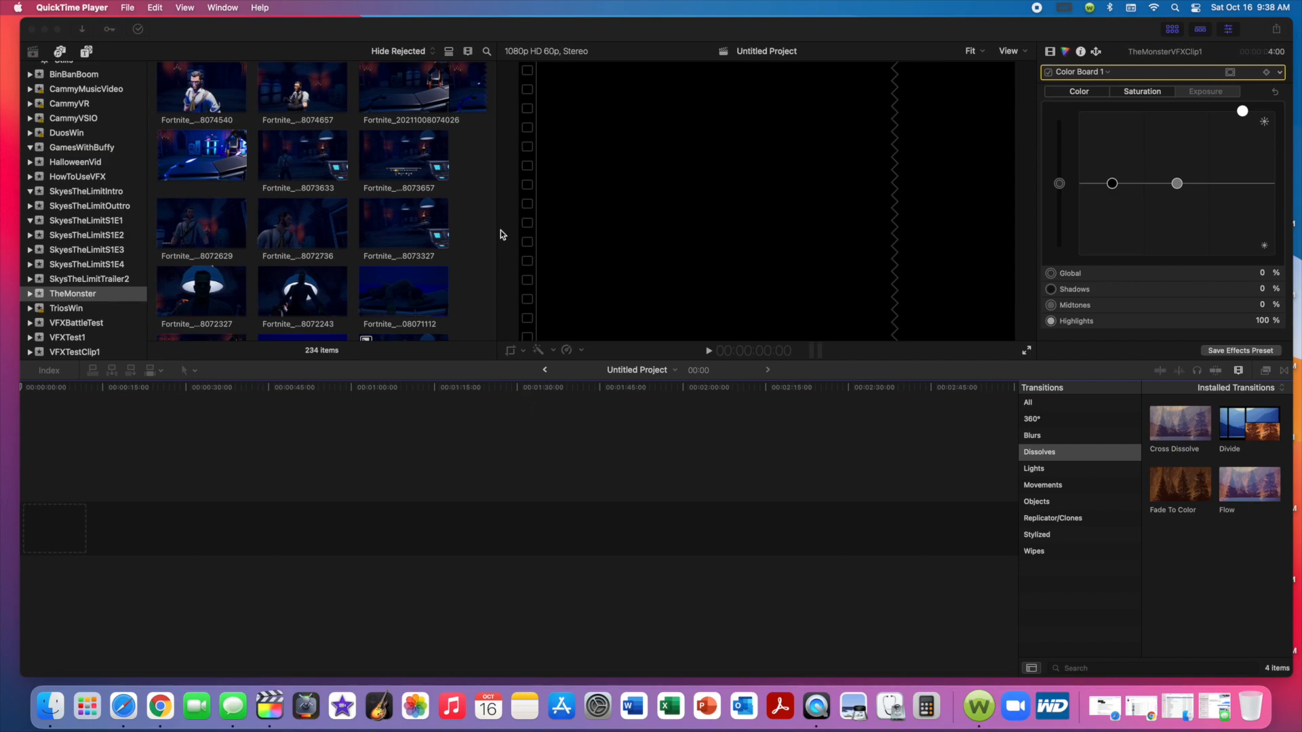
{"action": "left_click", "coordinate": [464, 230]}
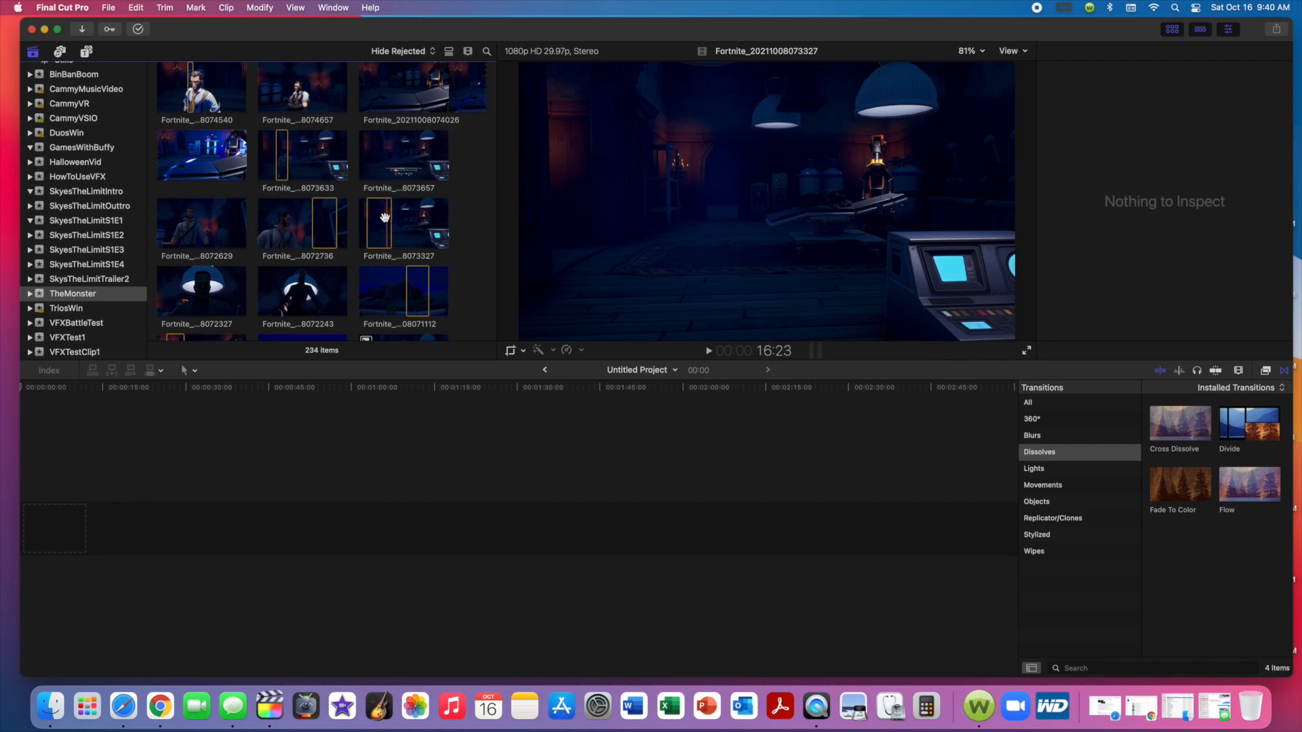
{"action": "left_click_drag", "start_coordinate": [384, 224], "coordinate": [177, 515]}
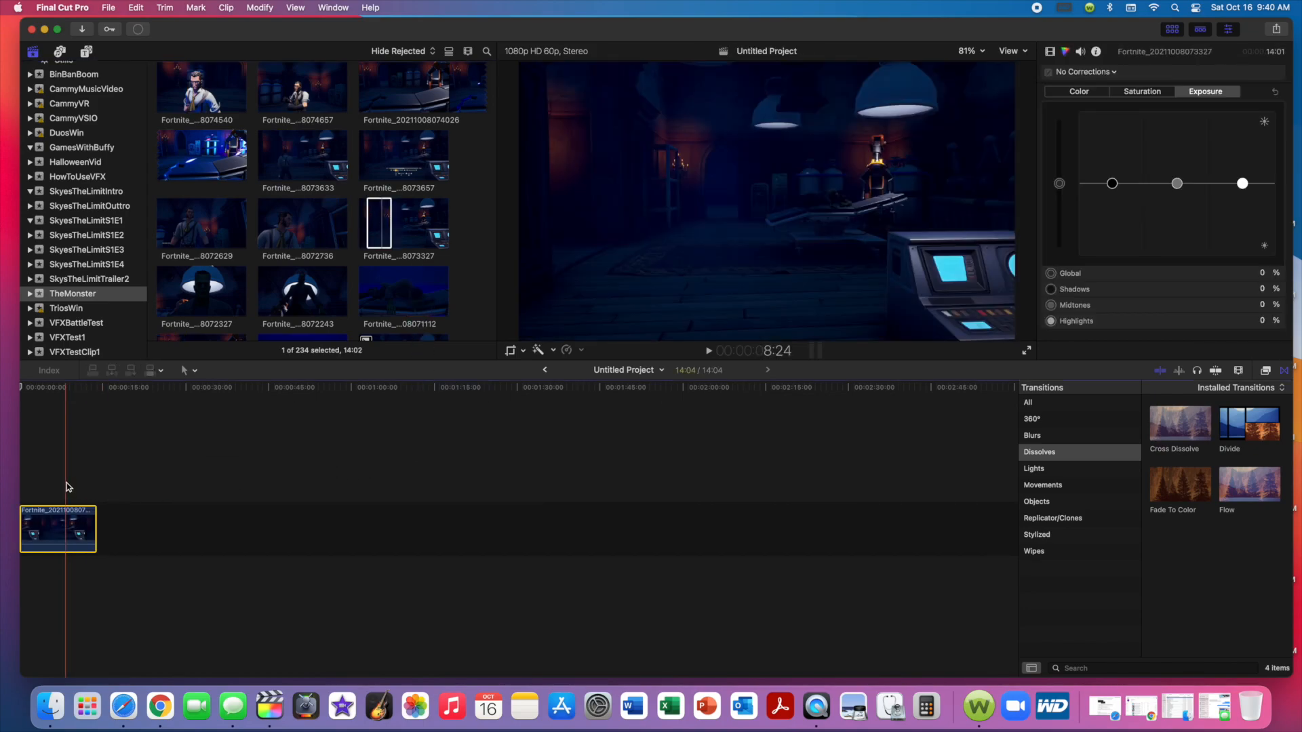
{"action": "key", "text": "super+equal"}
{"action": "key", "text": "super+equal"}
{"action": "key", "text": "super+equal"}
{"action": "key", "text": "super+equal"}
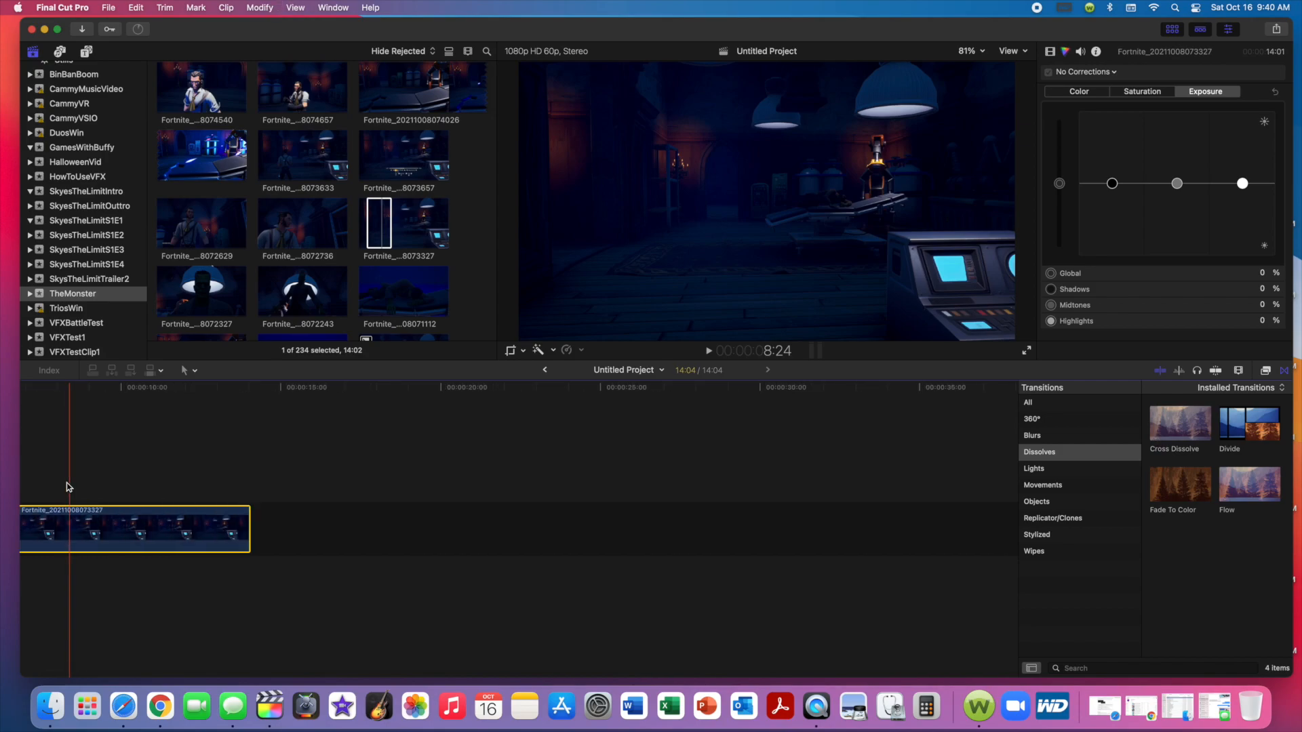
{"action": "left_click", "coordinate": [96, 419]}
{"action": "mouse_move", "coordinate": [96, 389]}
{"action": "left_mouse_down"}
{"action": "mouse_move", "coordinate": [20, 391]}
{"action": "mouse_move", "coordinate": [92, 396]}
{"action": "left_mouse_up"}
{"action": "key", "text": "super+minus"}
{"action": "key", "text": "super+minus"}
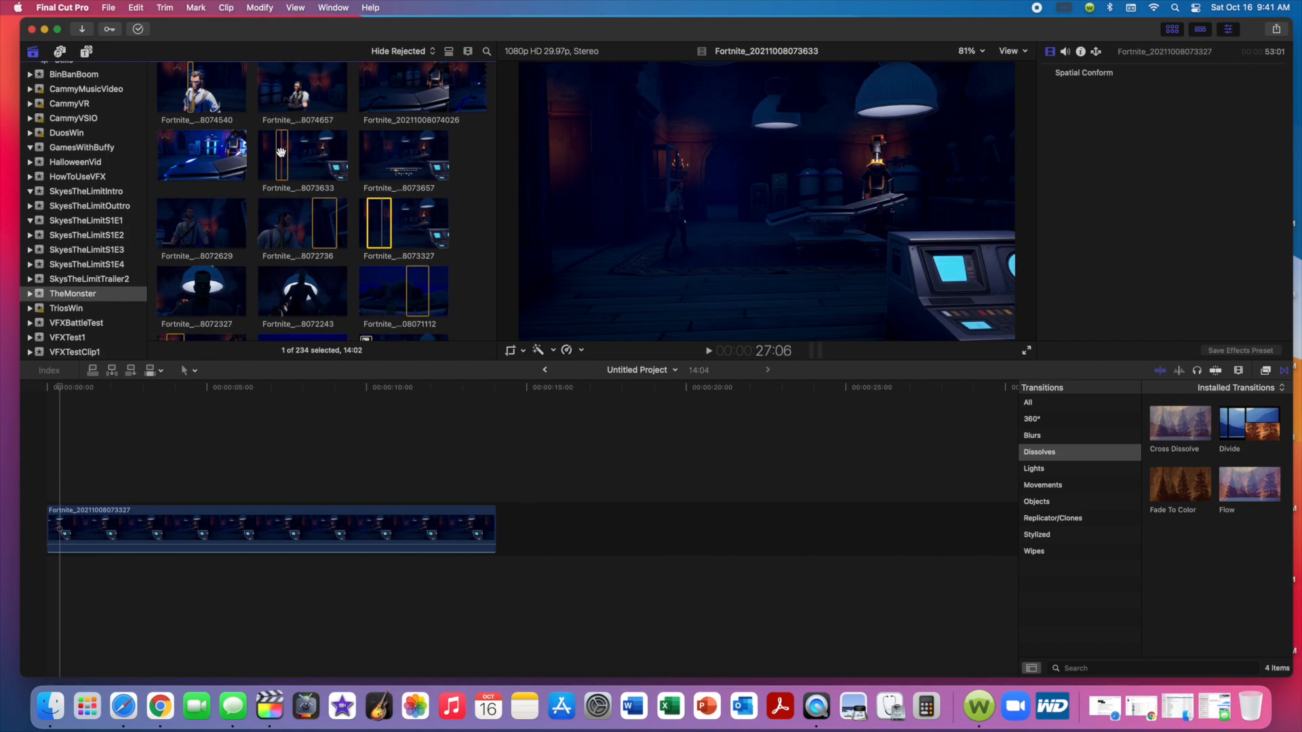
{"action": "left_click_drag", "start_coordinate": [280, 152], "coordinate": [47, 464]}
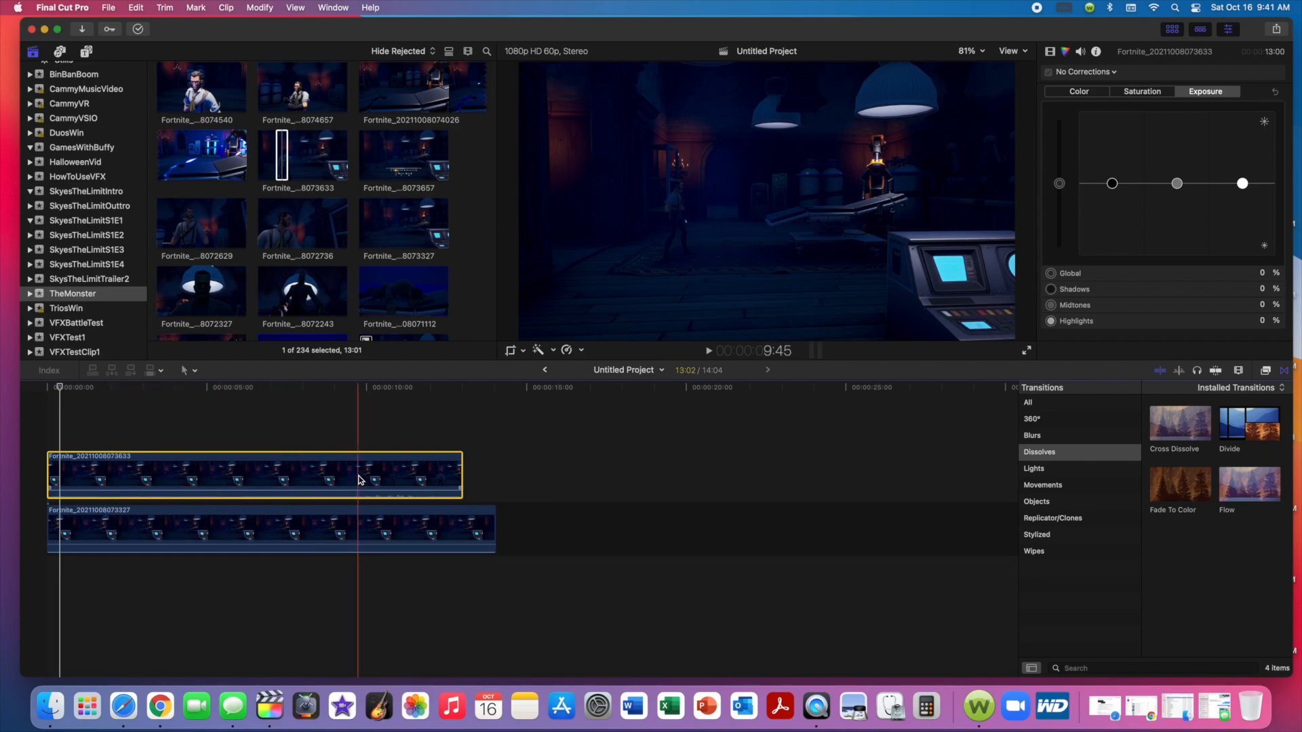
{"action": "left_click_drag", "start_coordinate": [495, 515], "coordinate": [461, 516]}
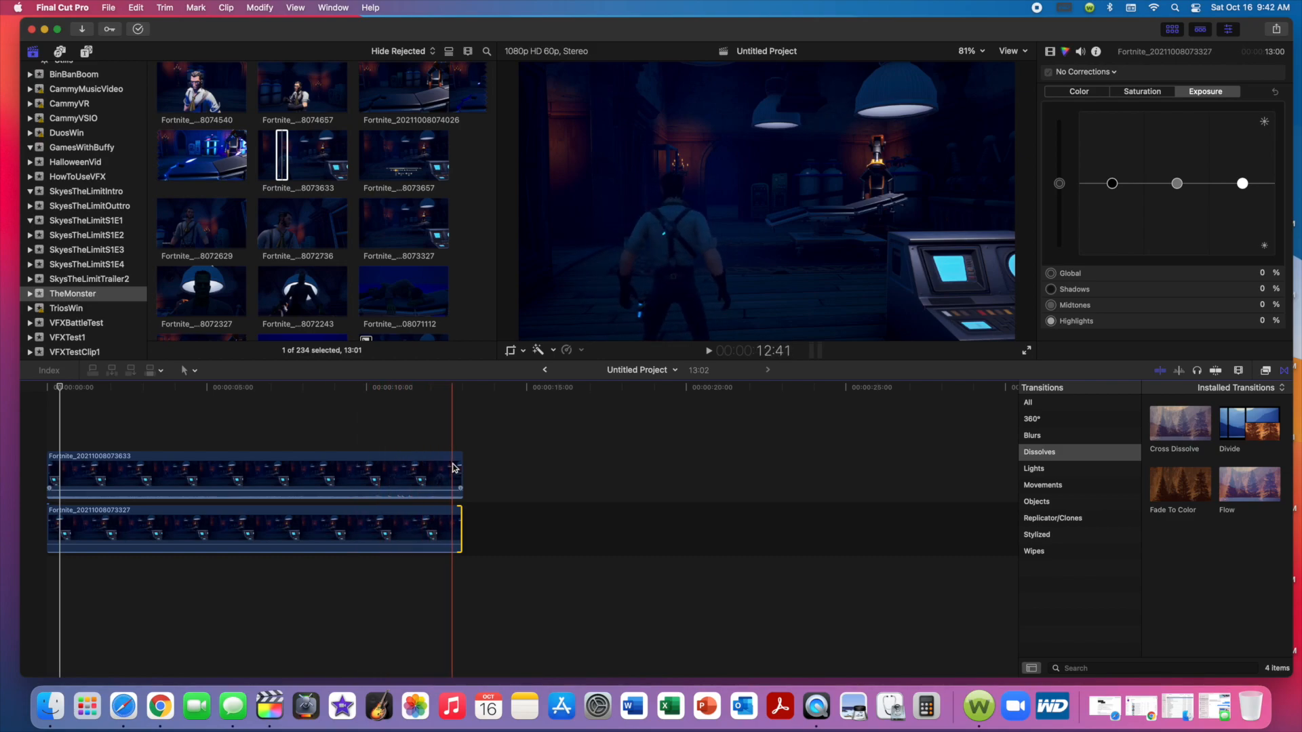
{"action": "left_click_drag", "start_coordinate": [460, 515], "coordinate": [450, 515]}
{"action": "left_click_drag", "start_coordinate": [462, 469], "coordinate": [450, 469]}
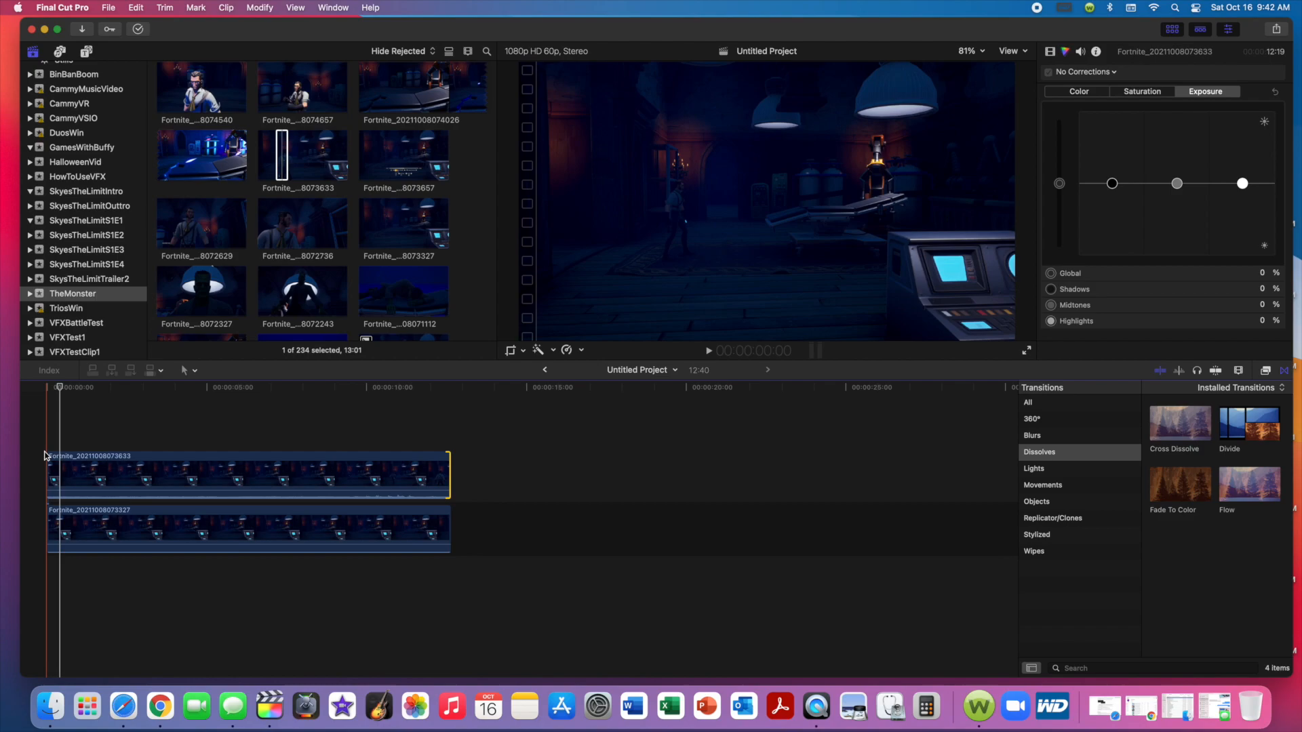
Crop the upper clip with Trim by moving its right edge in to about the middle of the frame.
{"action": "left_click", "coordinate": [126, 479]}
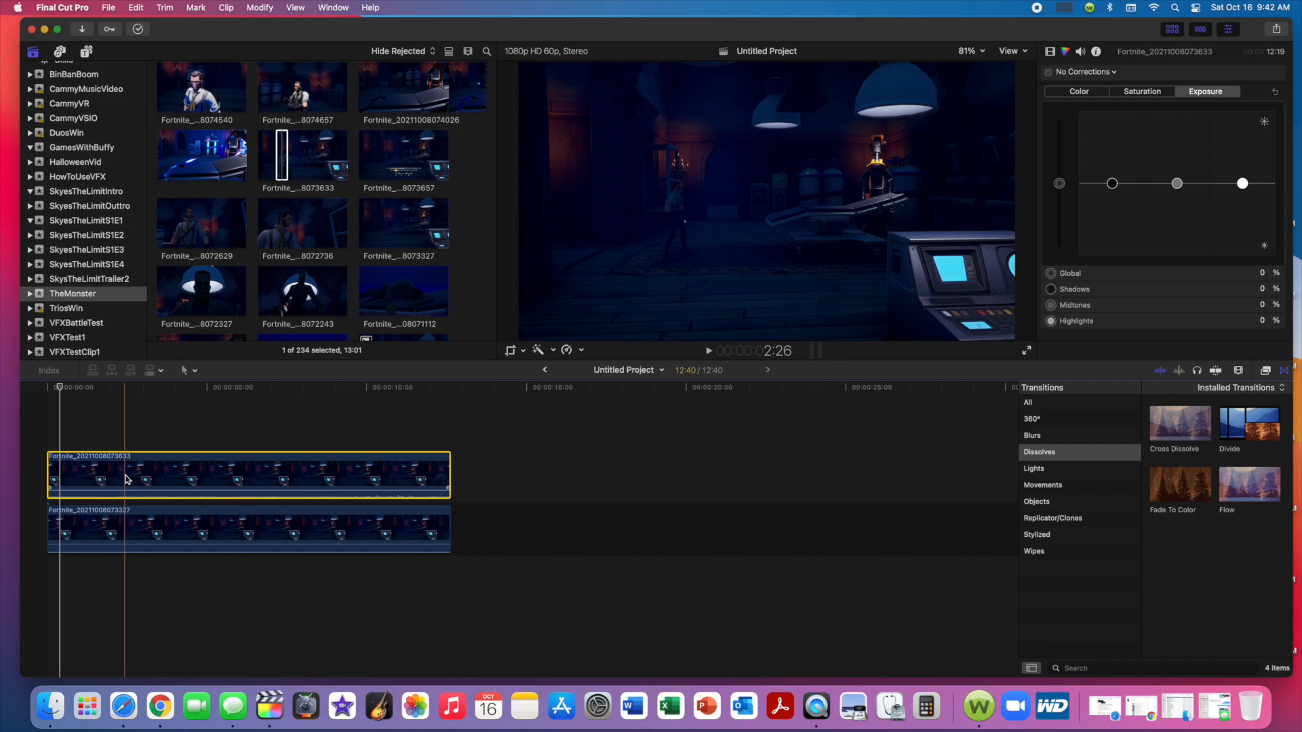
{"action": "left_click_drag", "start_coordinate": [60, 387], "coordinate": [118, 389]}
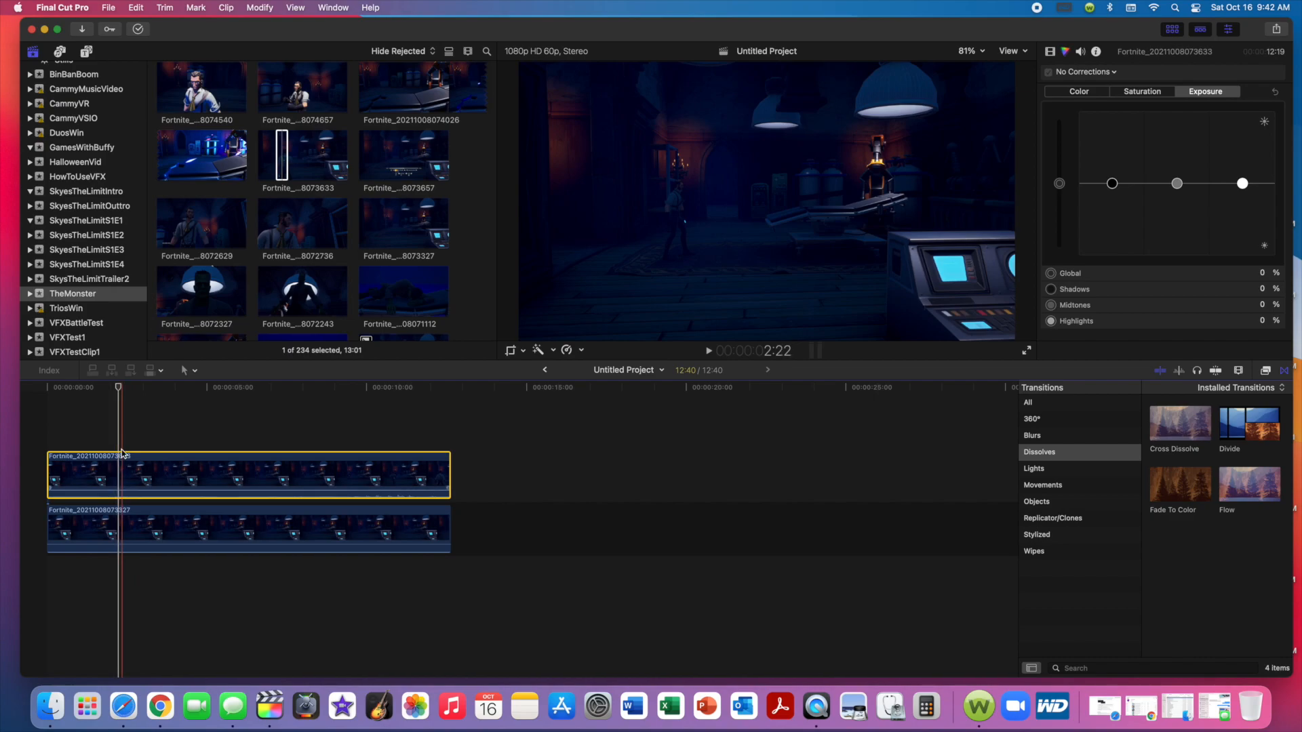
{"action": "left_click", "coordinate": [523, 351]}
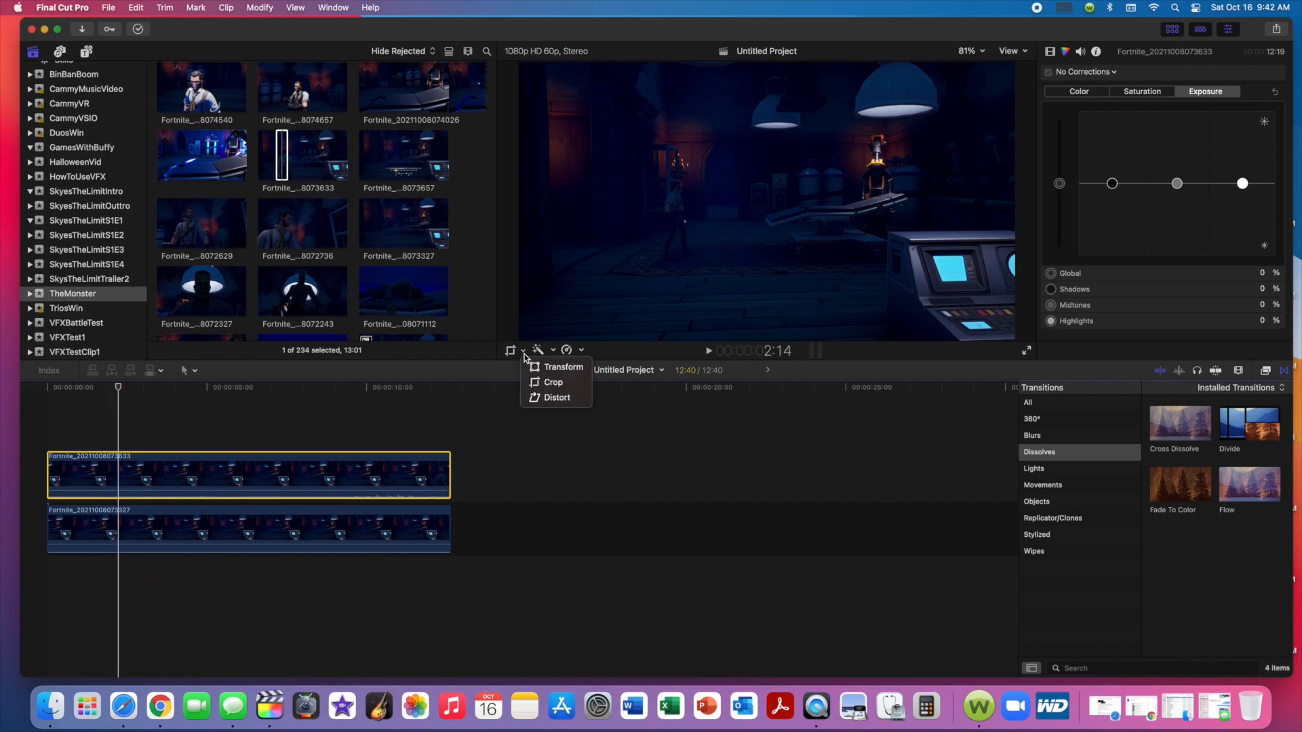
{"action": "left_click", "coordinate": [530, 367]}
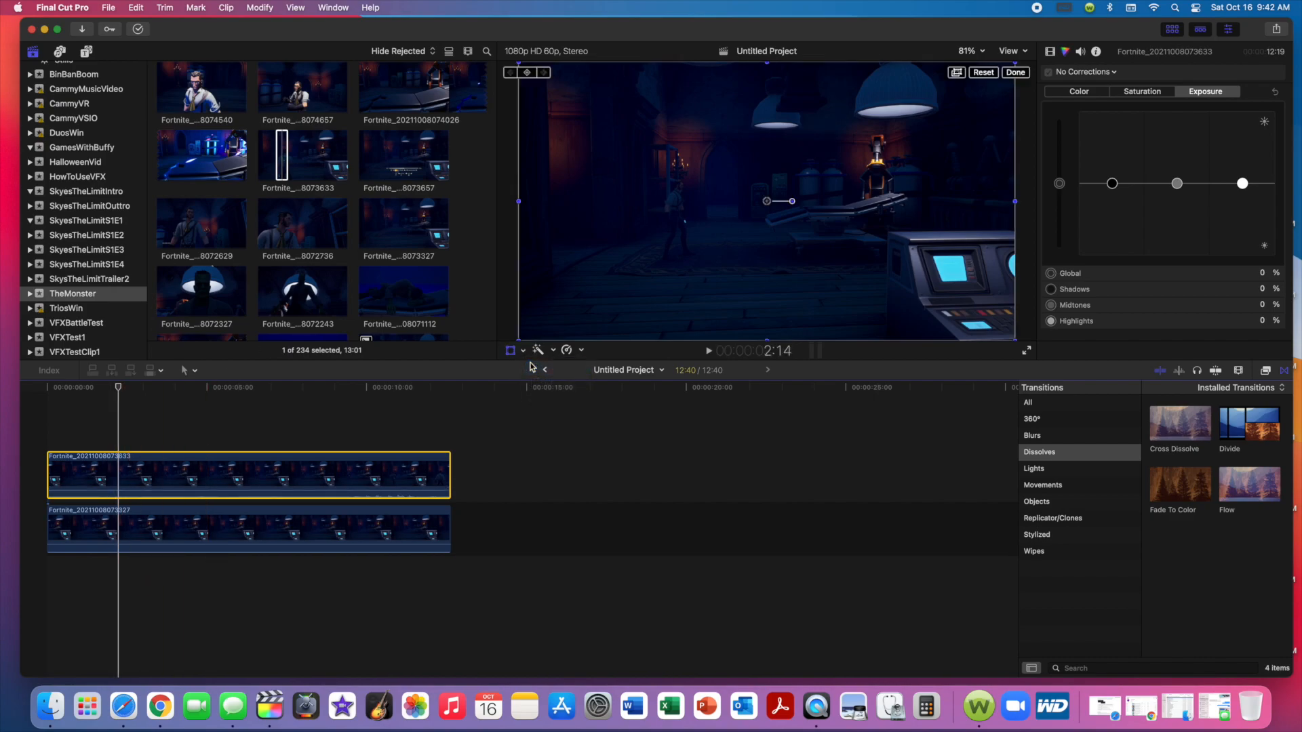
{"action": "left_click", "coordinate": [1015, 72]}
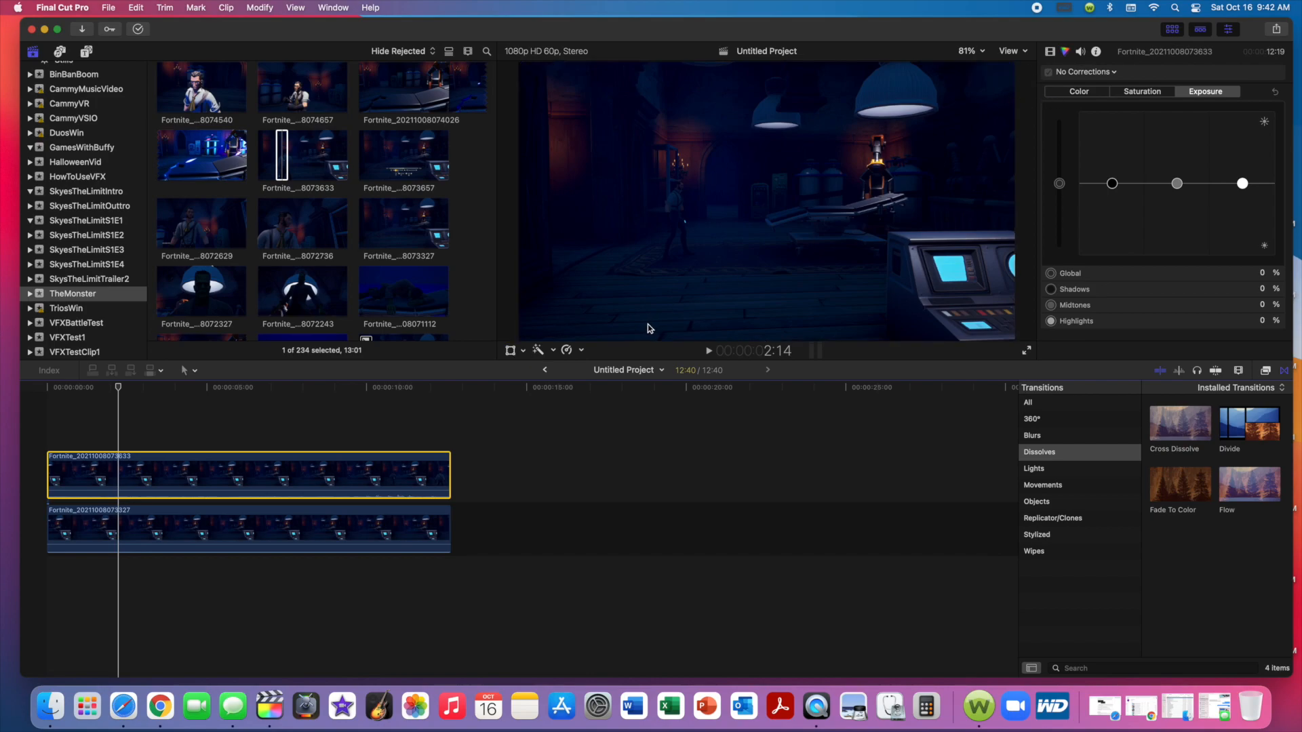
{"action": "left_click", "coordinate": [523, 351]}
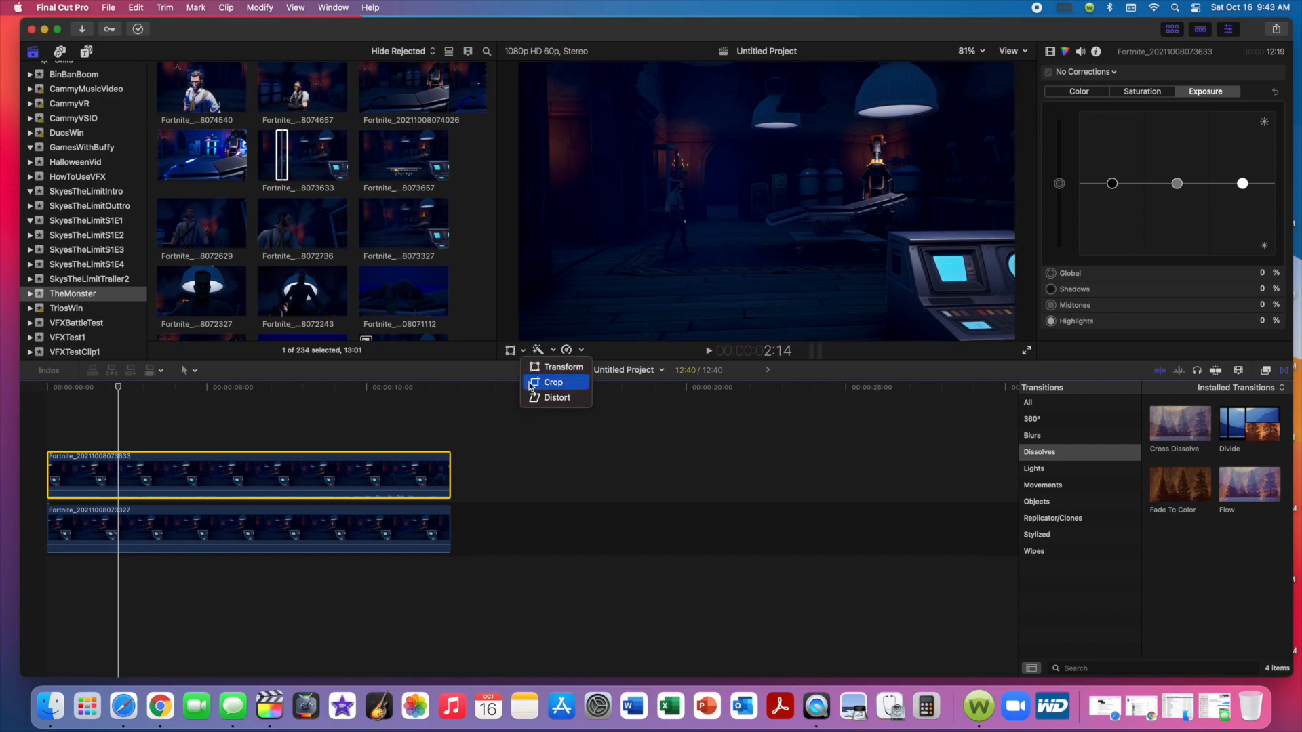
{"action": "left_click", "coordinate": [531, 384]}
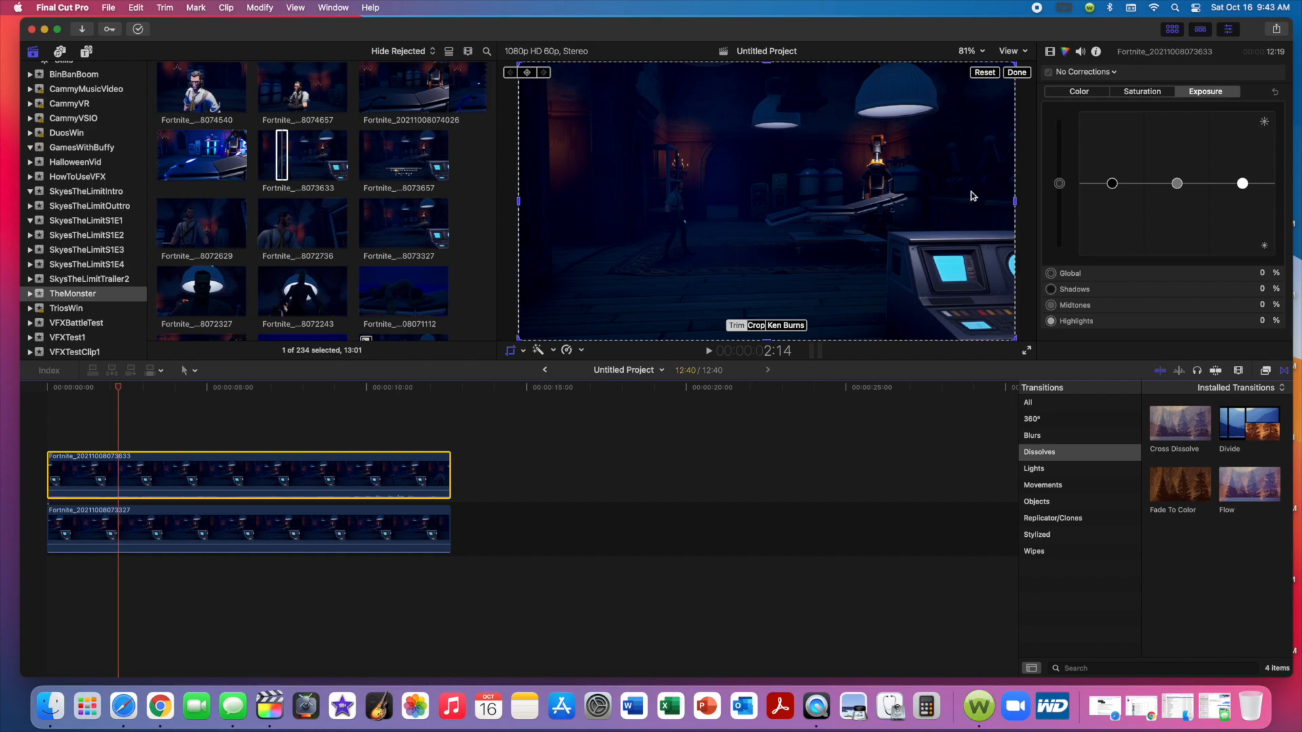
{"action": "left_click_drag", "start_coordinate": [1015, 205], "coordinate": [765, 203]}
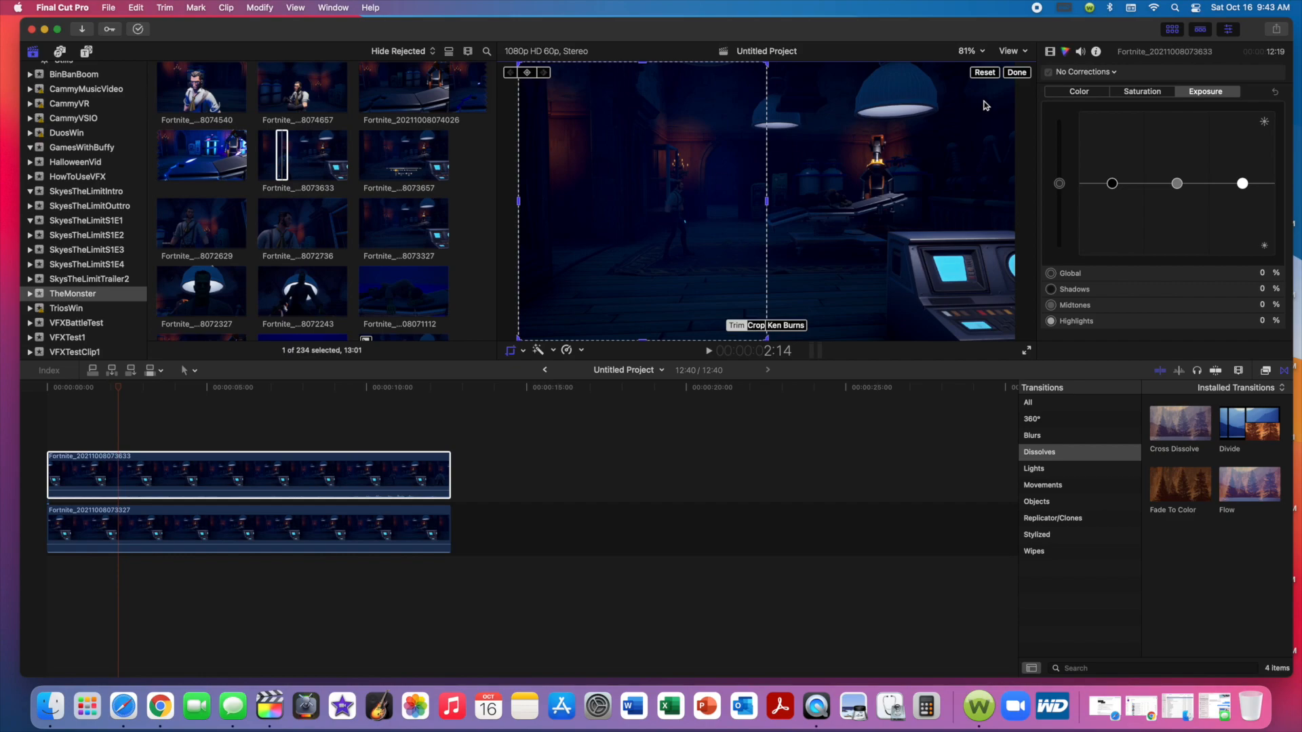
{"action": "left_click", "coordinate": [1017, 74]}
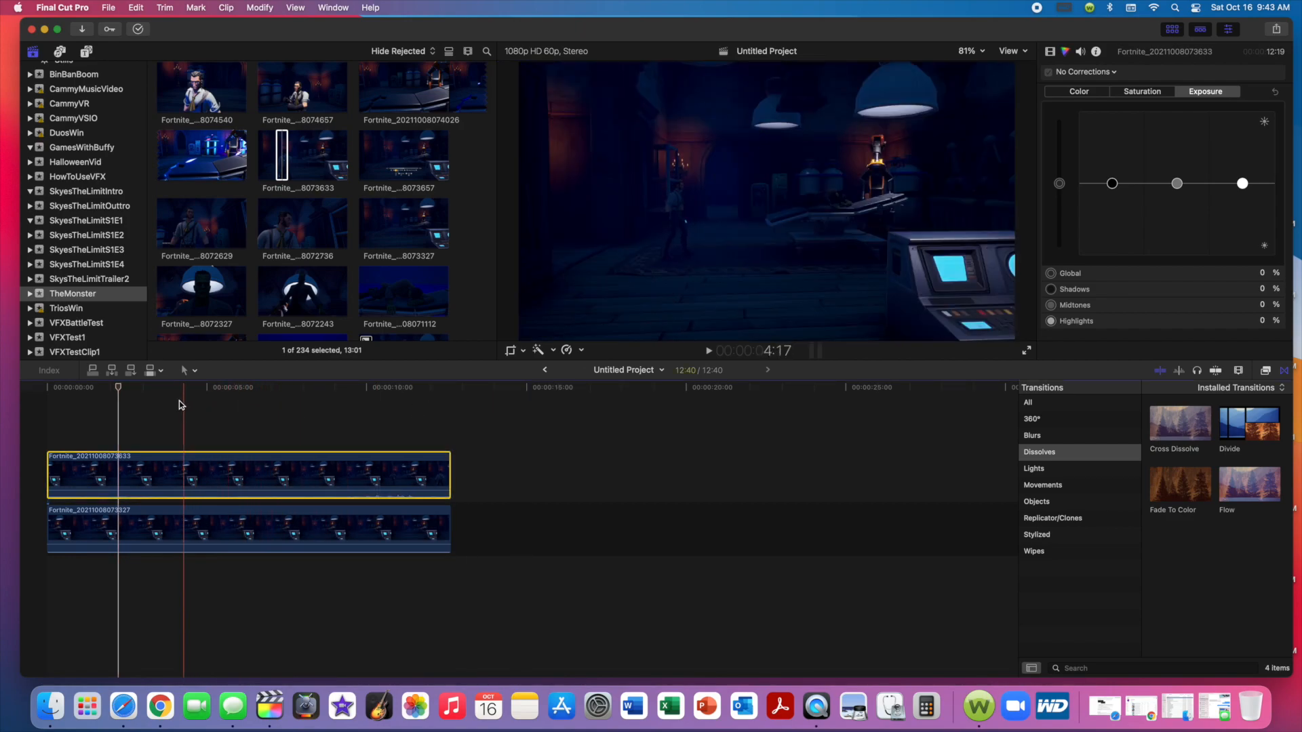
Scrub through the stacked clips to check the crop, and trim the start of the upper clip.
{"action": "left_click_drag", "start_coordinate": [122, 388], "coordinate": [318, 418]}
{"action": "left_click_drag", "start_coordinate": [368, 417], "coordinate": [447, 425]}
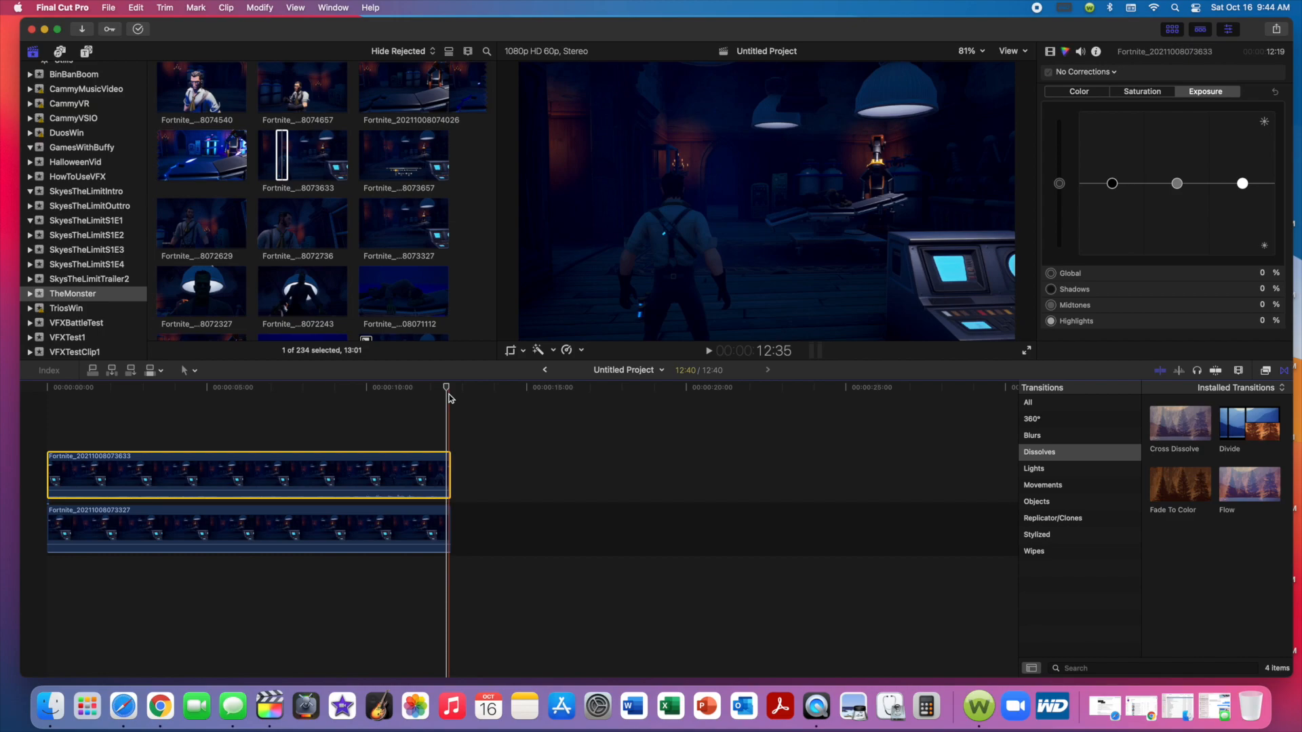
{"action": "left_click_drag", "start_coordinate": [448, 386], "coordinate": [349, 386]}
{"action": "left_click_drag", "start_coordinate": [49, 468], "coordinate": [88, 468]}
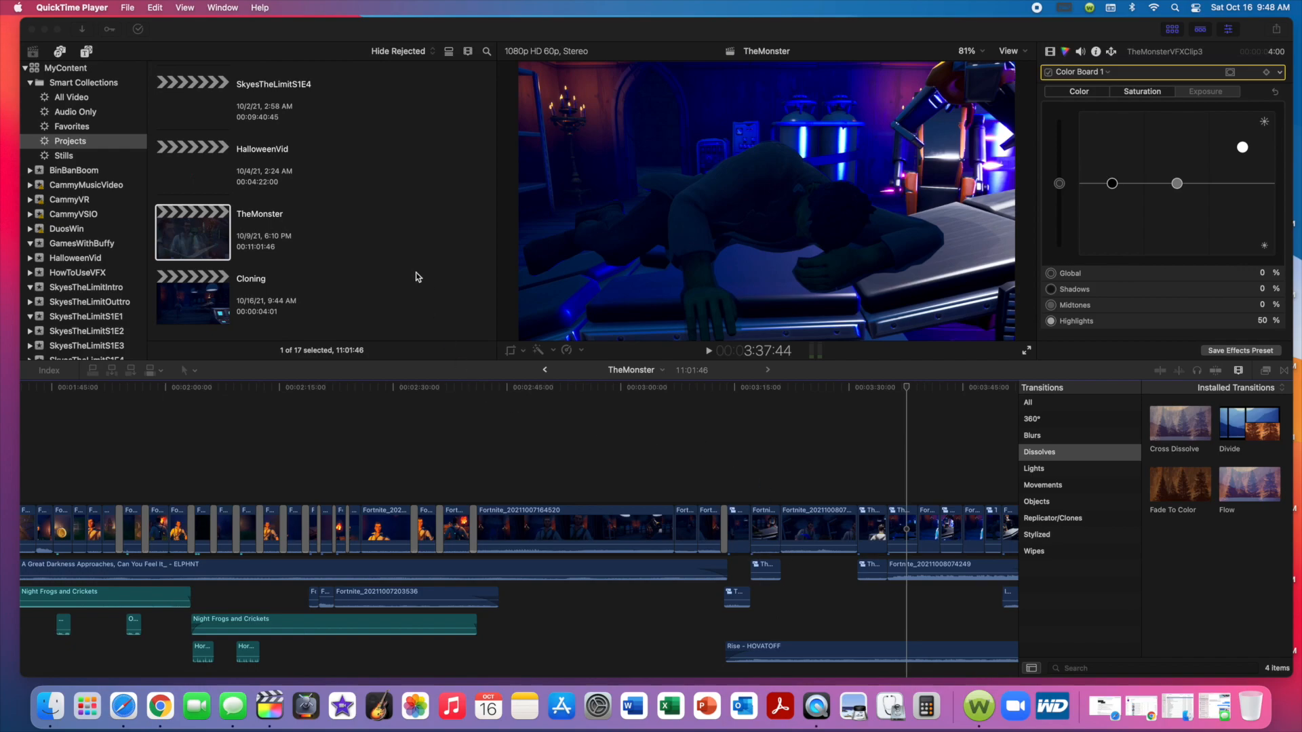
{"action": "scroll", "coordinate": [122, 220], "scroll_direction": "down", "scroll_amount": 5}
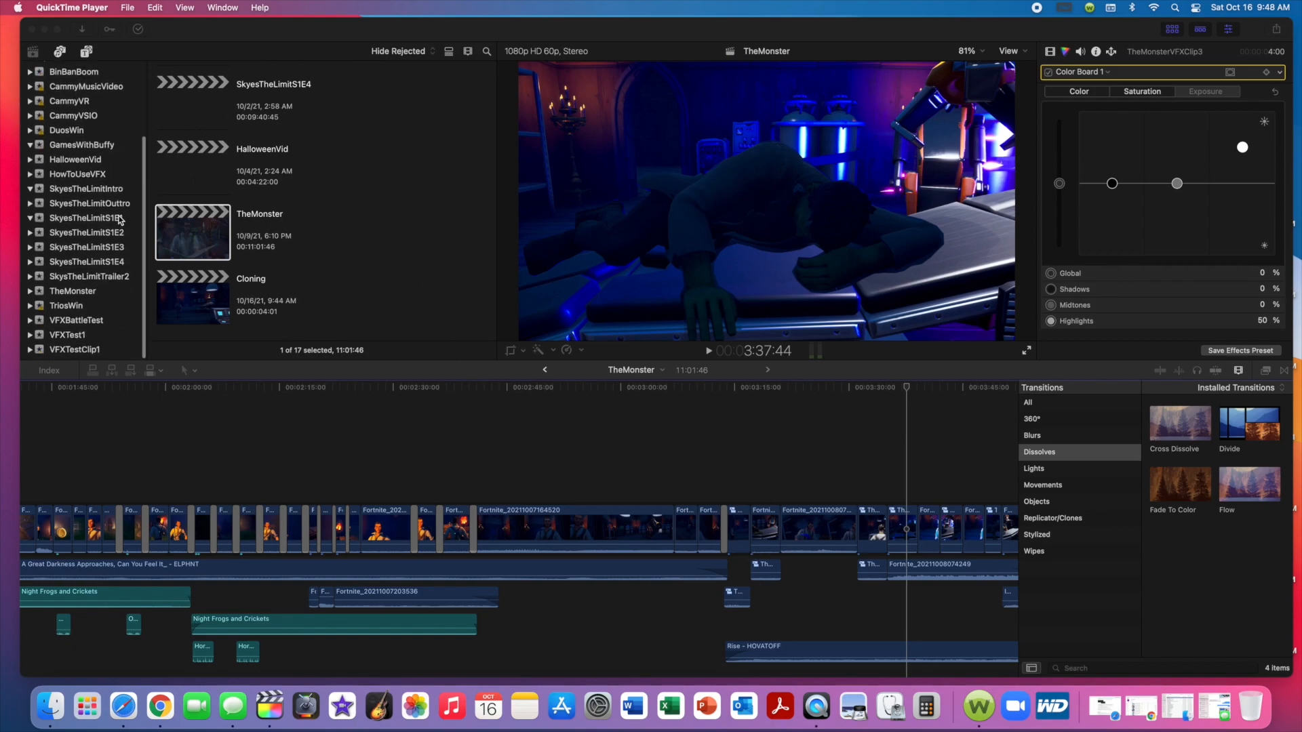
{"action": "left_click", "coordinate": [86, 295]}
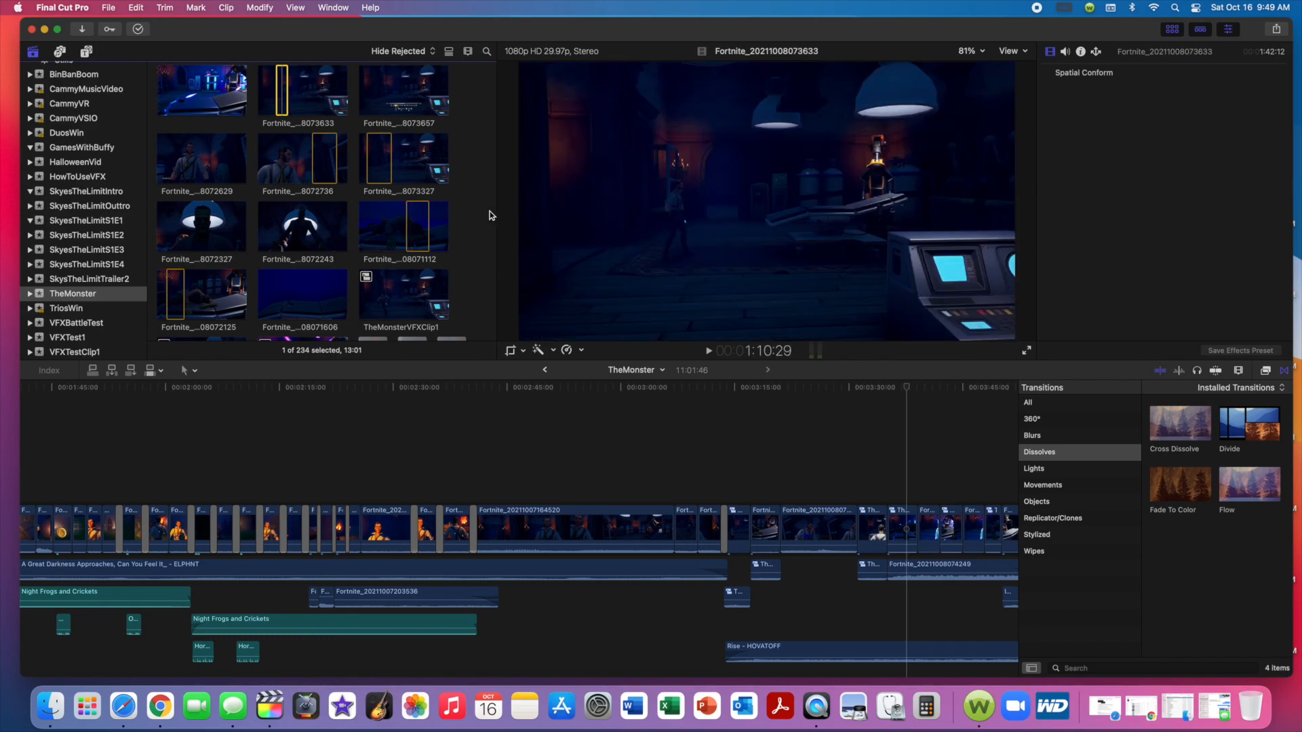
{"action": "left_click", "coordinate": [417, 221]}
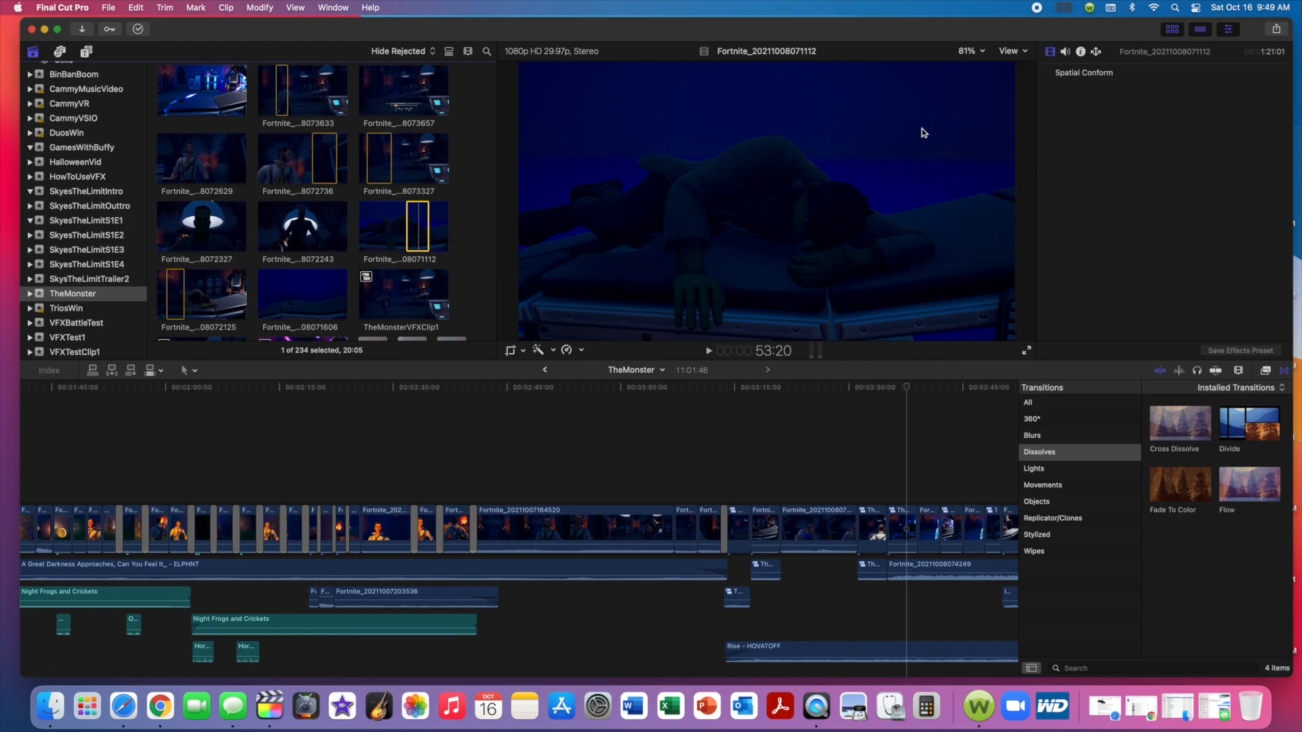
Open the compound clip TheMonsterVFXClip3 from the TheMonster timeline and examine its two stacked clips.
{"action": "left_click", "coordinate": [901, 516]}
{"action": "left_click", "coordinate": [902, 516]}
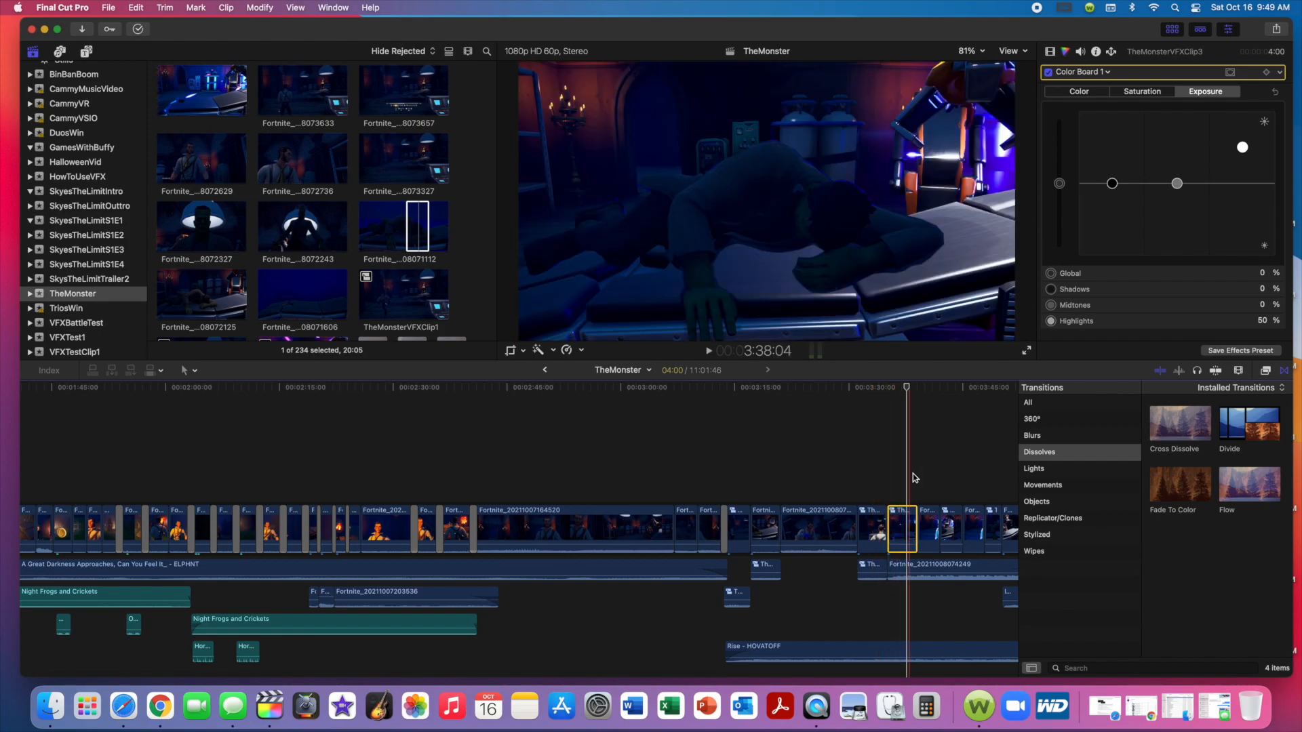
{"action": "double_click", "coordinate": [909, 520]}
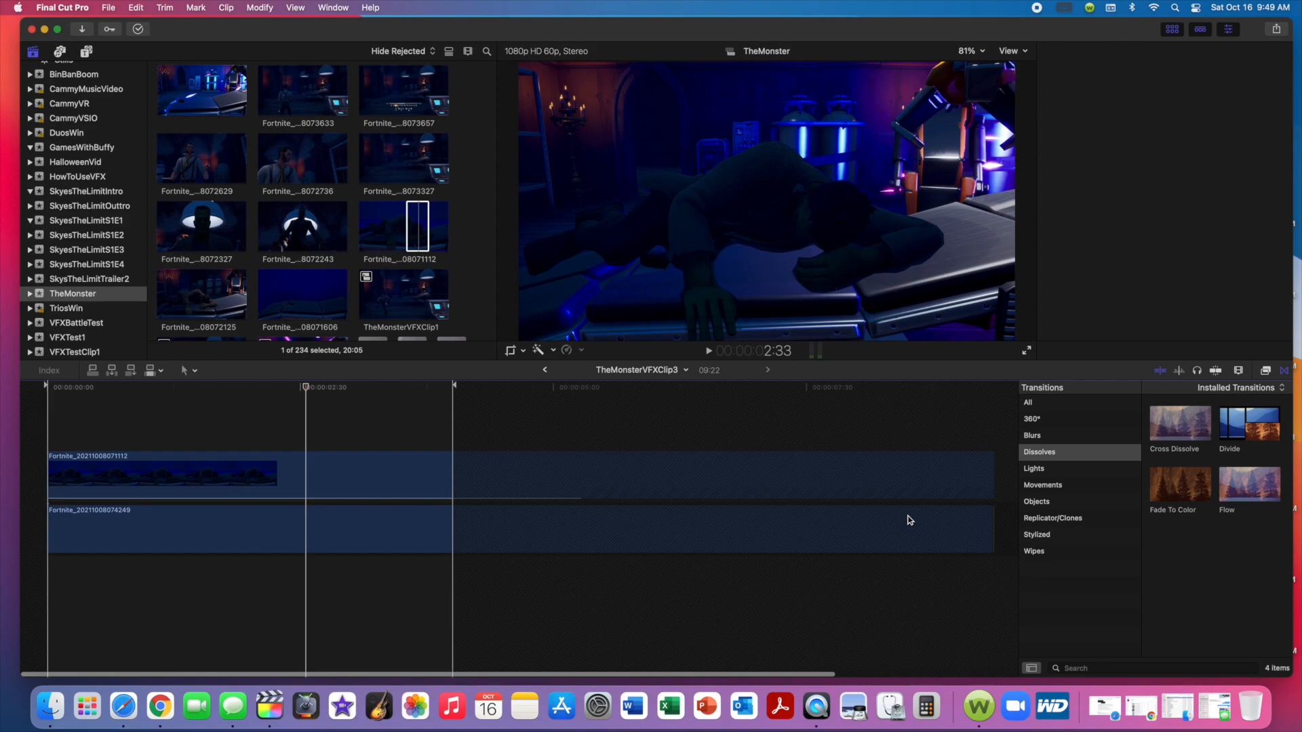
{"action": "left_click", "coordinate": [298, 475]}
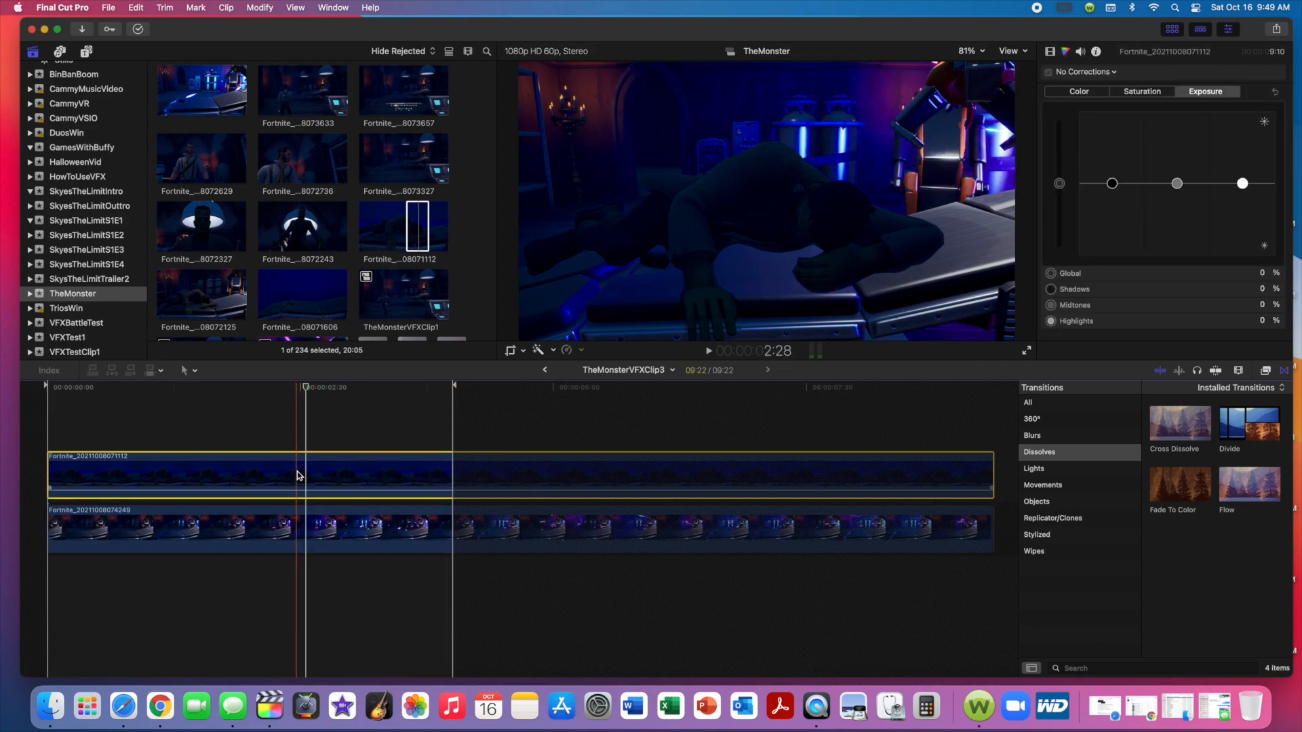
{"action": "left_click", "coordinate": [301, 520]}
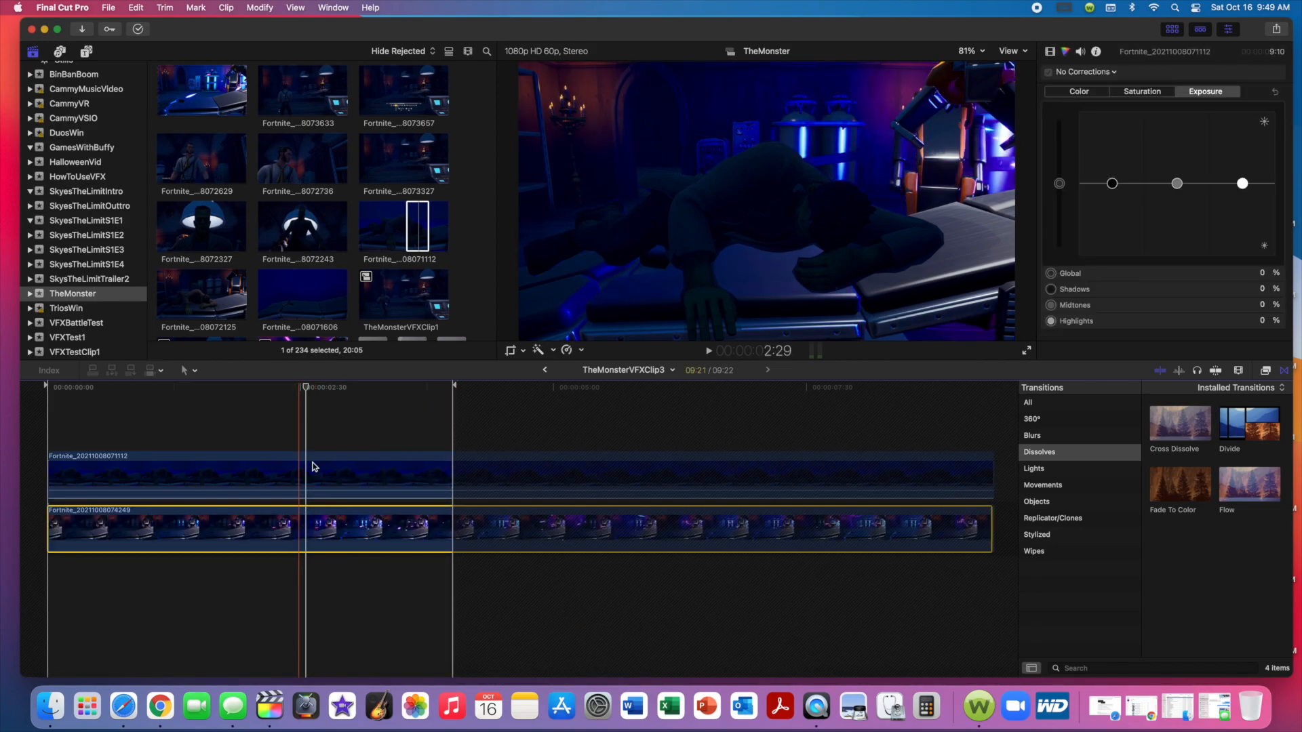
{"action": "left_click", "coordinate": [314, 464]}
{"action": "left_click", "coordinate": [324, 437]}
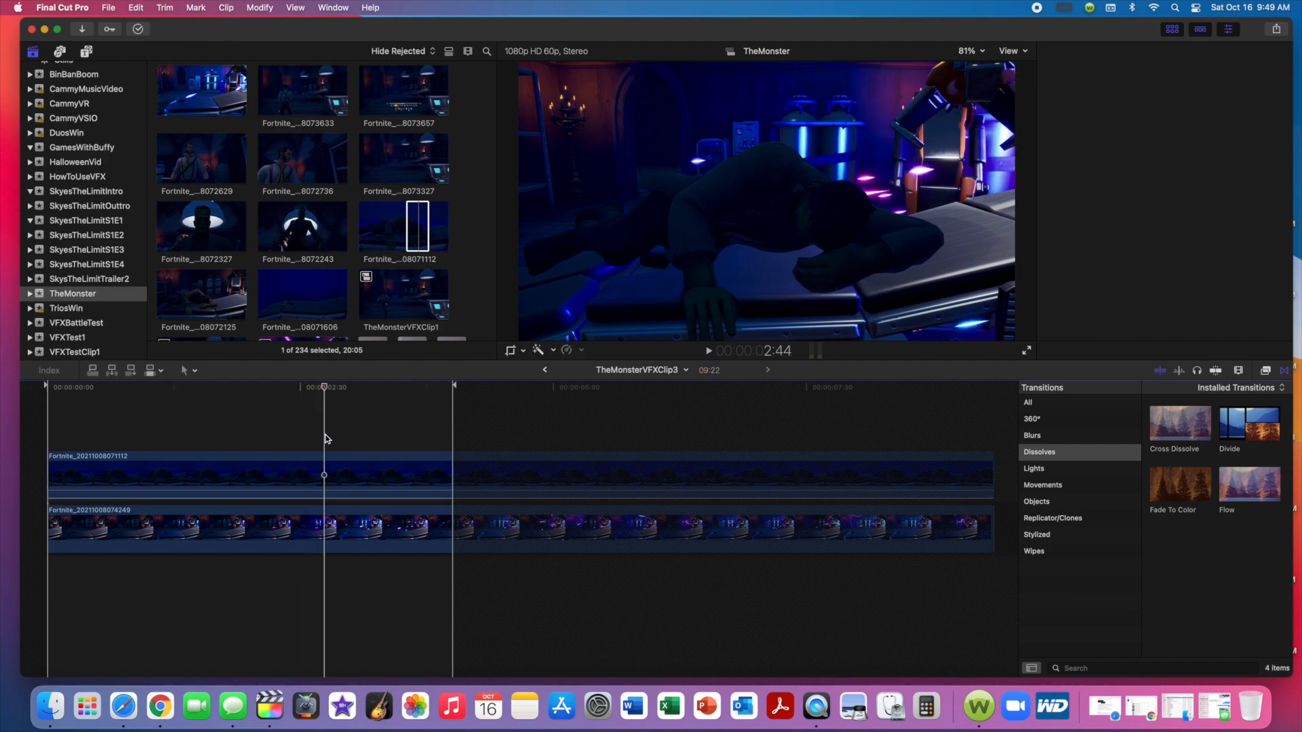
Examine the Draw Mask outline and video properties of the upper clip near its start, comparing them with the lower clip's properties.
{"action": "left_click", "coordinate": [324, 478]}
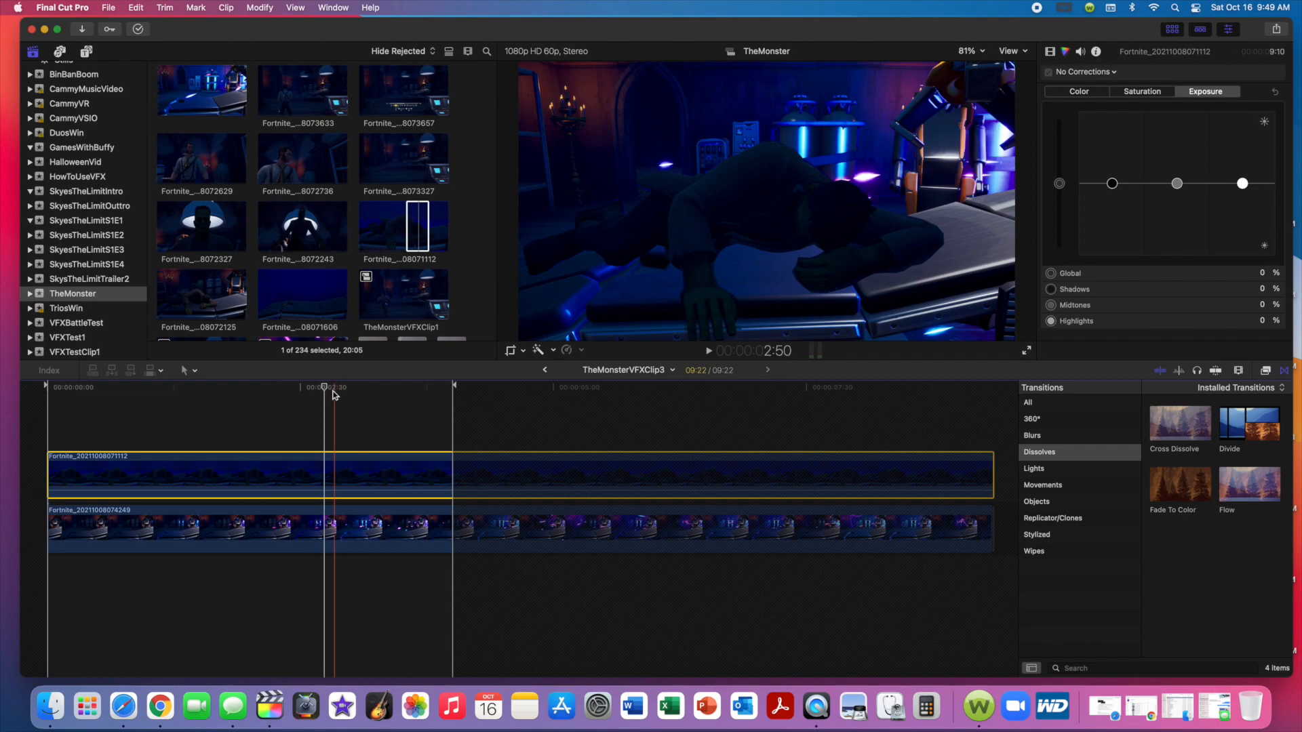
{"action": "left_click", "coordinate": [256, 393]}
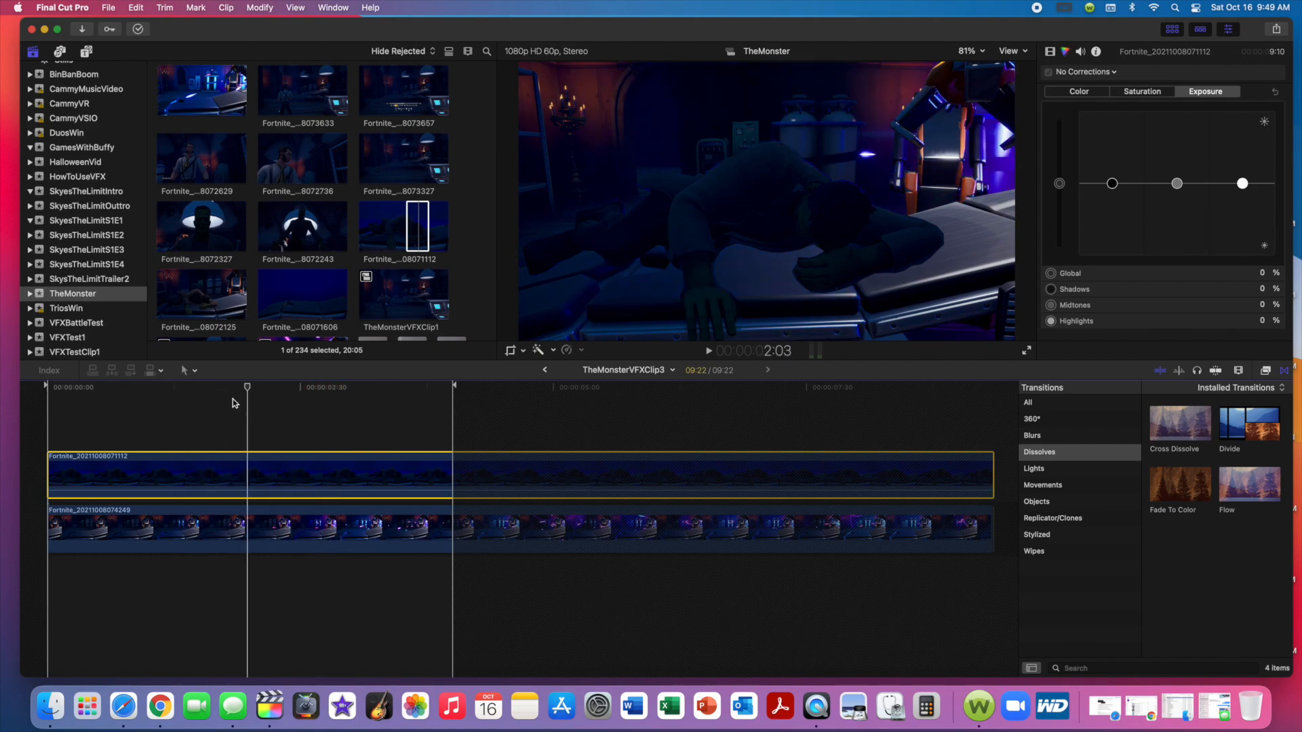
{"action": "left_click", "coordinate": [96, 391]}
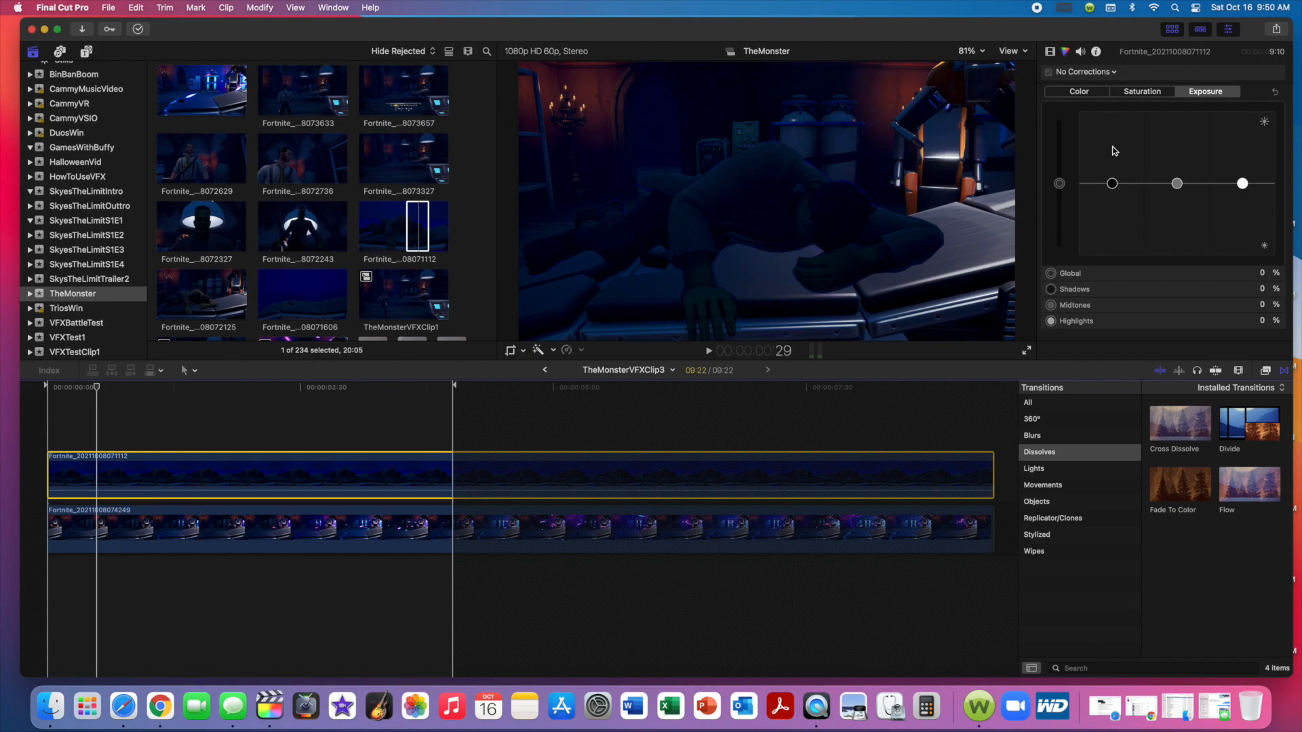
{"action": "left_click", "coordinate": [1050, 53]}
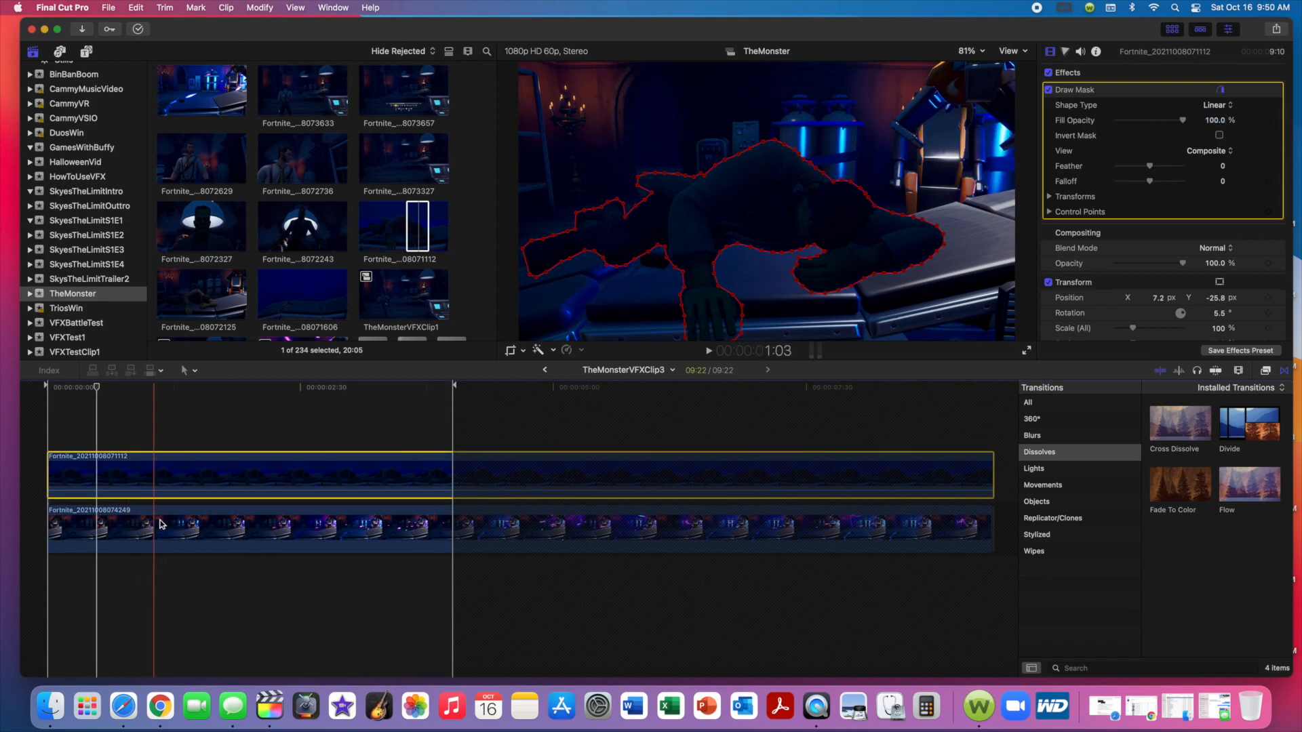
{"action": "left_click", "coordinate": [197, 530]}
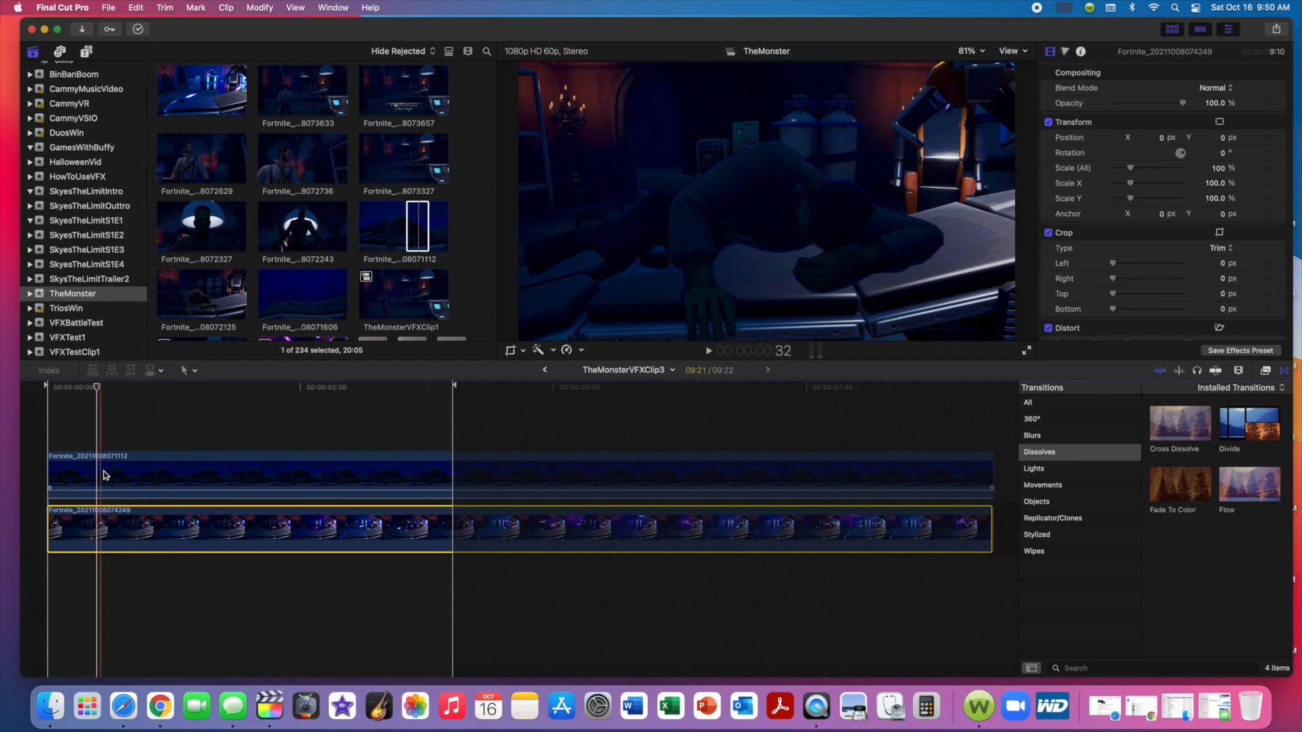
{"action": "left_click", "coordinate": [194, 484]}
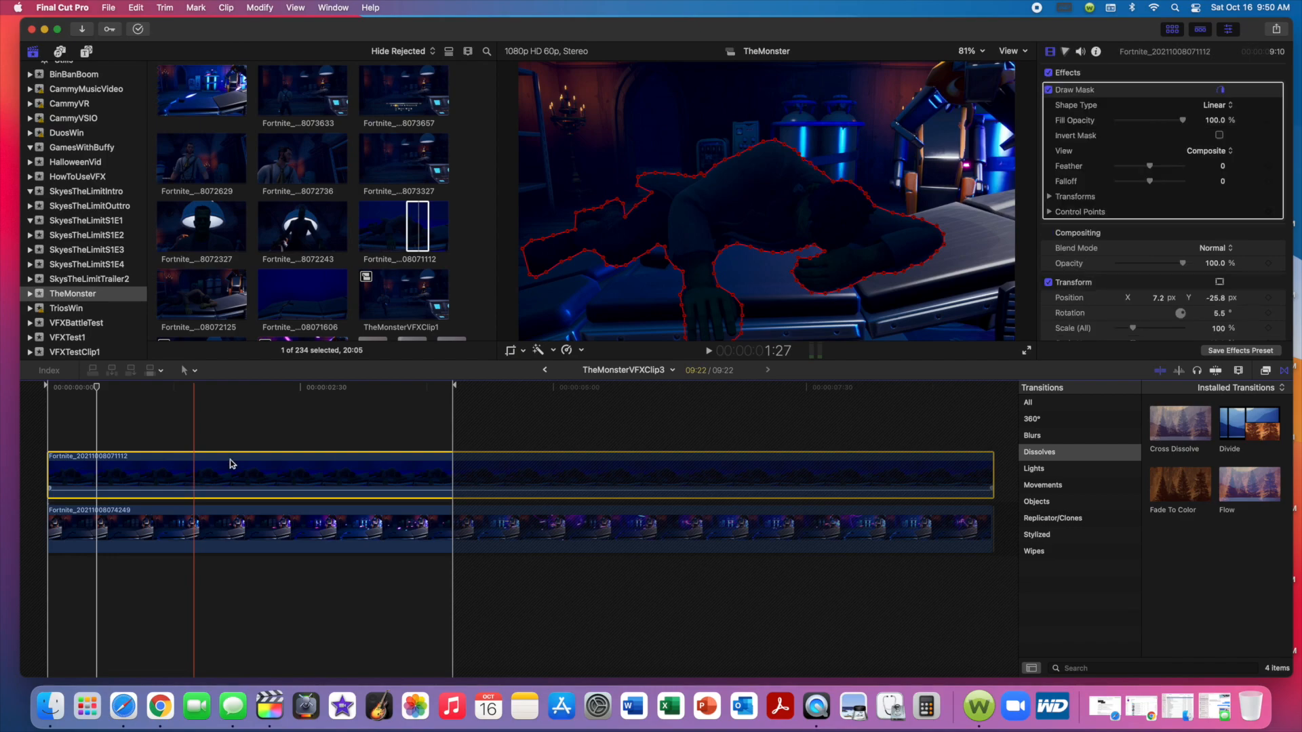
Show the Masks category of the installed video effects to find Draw Mask.
{"action": "left_click", "coordinate": [1265, 372]}
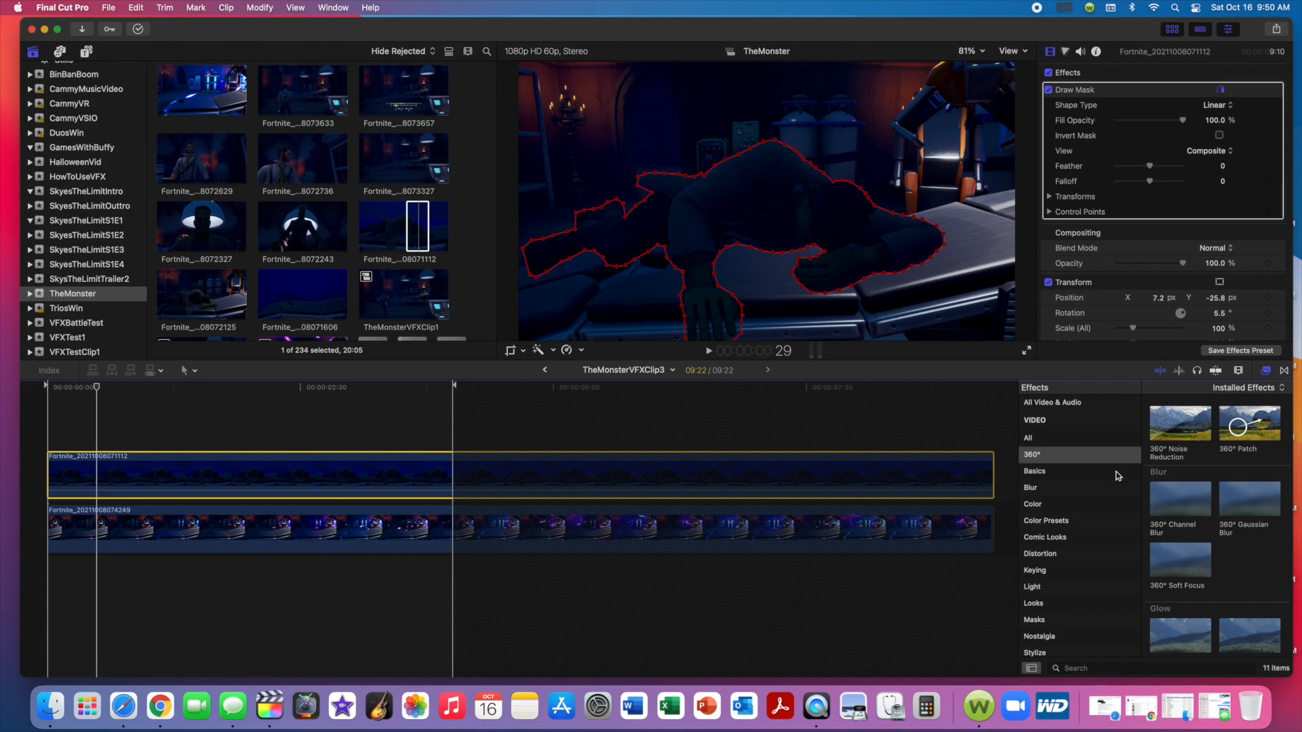
{"action": "scroll", "coordinate": [1107, 502], "scroll_direction": "down", "scroll_amount": 4}
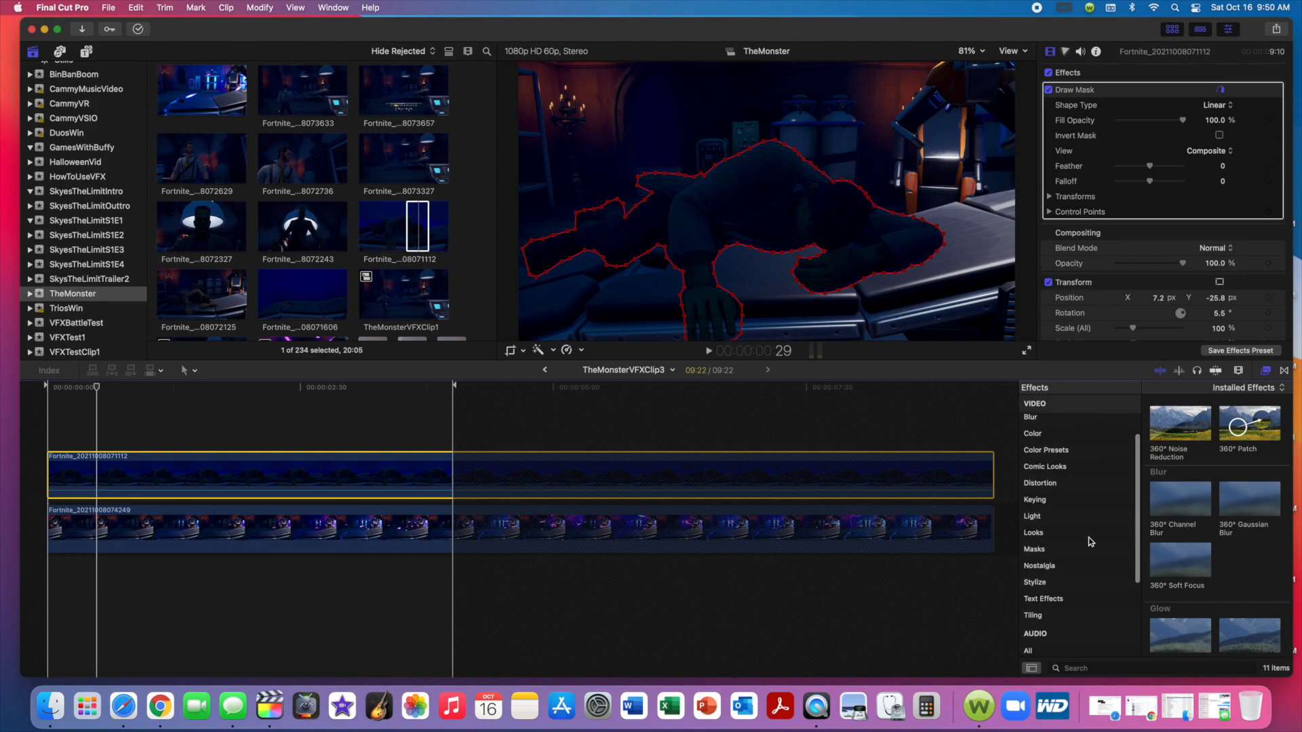
{"action": "left_click", "coordinate": [1089, 550]}
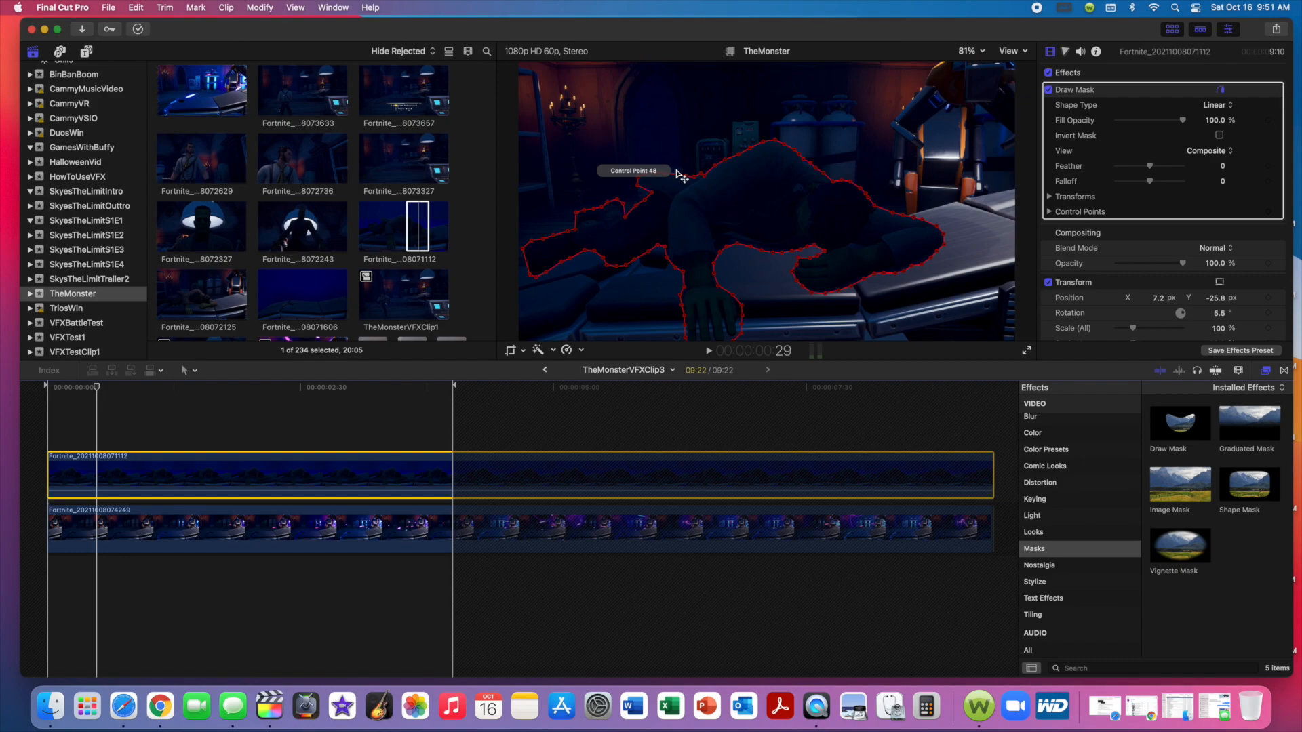
{"action": "left_click", "coordinate": [346, 424]}
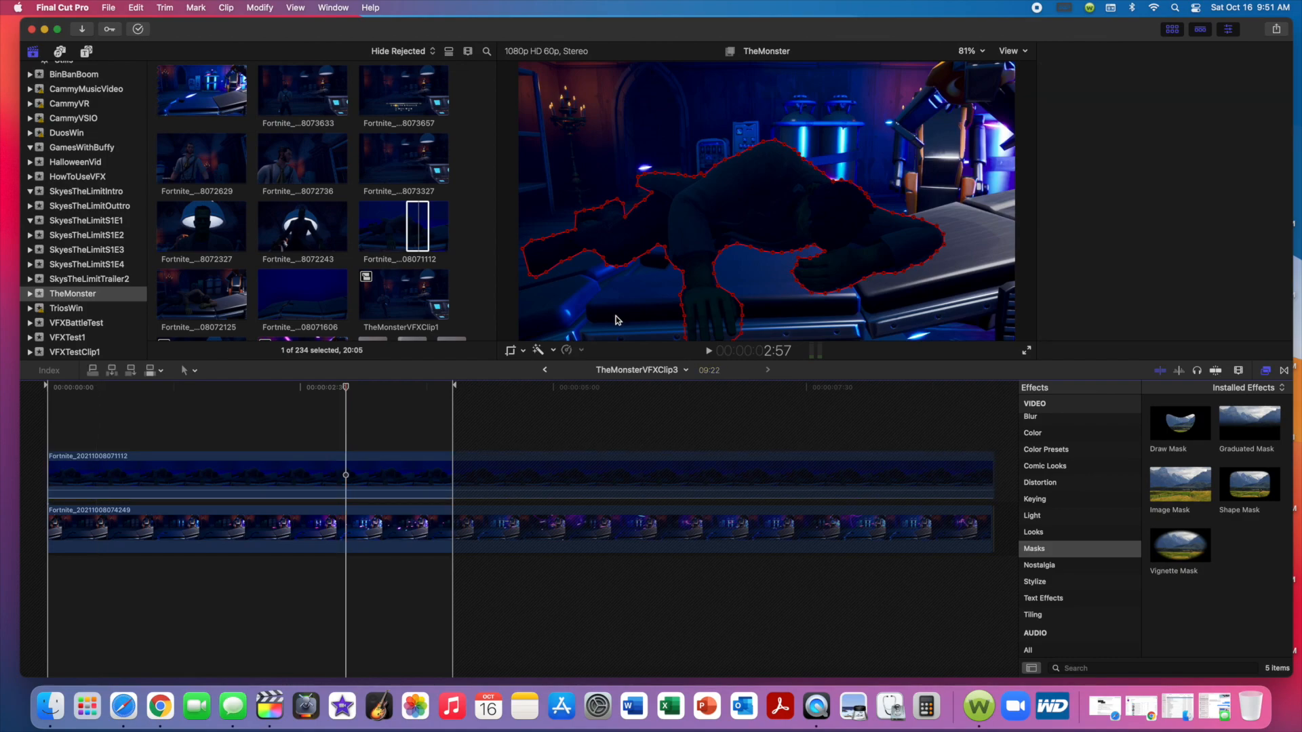
{"action": "left_click", "coordinate": [703, 177]}
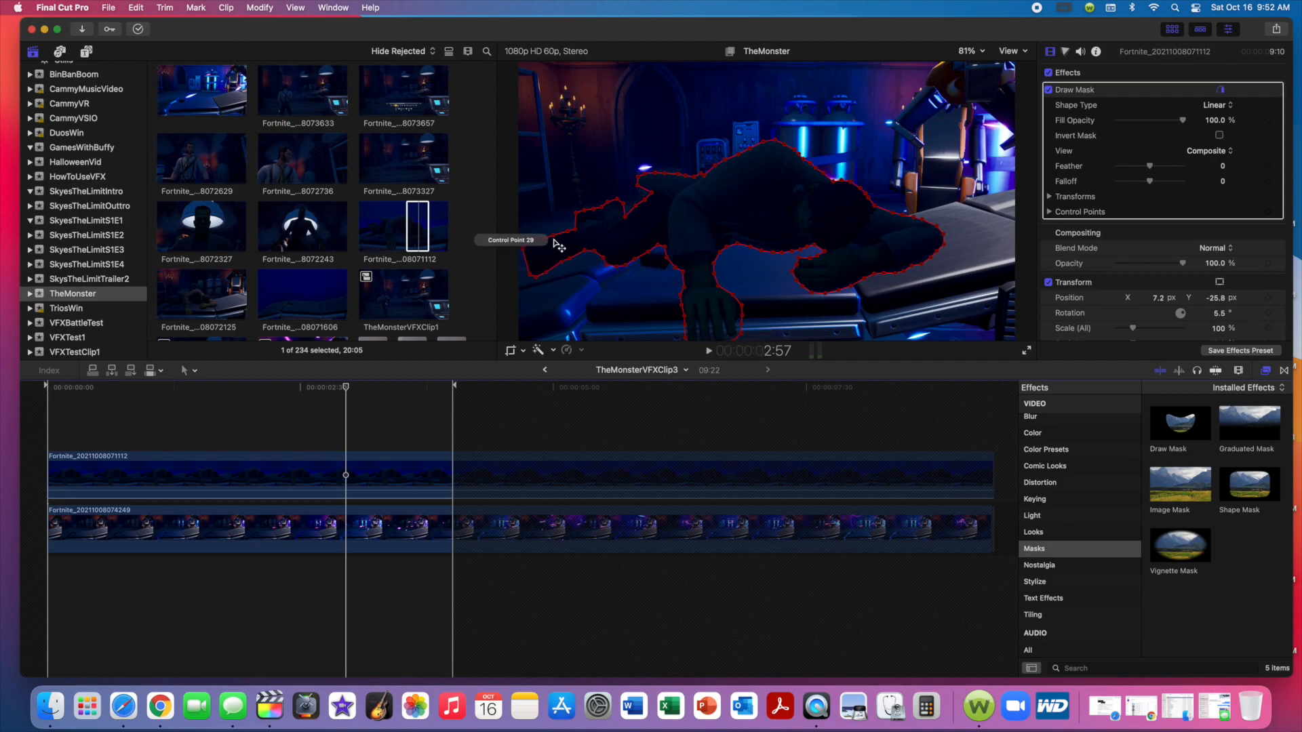
{"action": "left_click", "coordinate": [412, 218]}
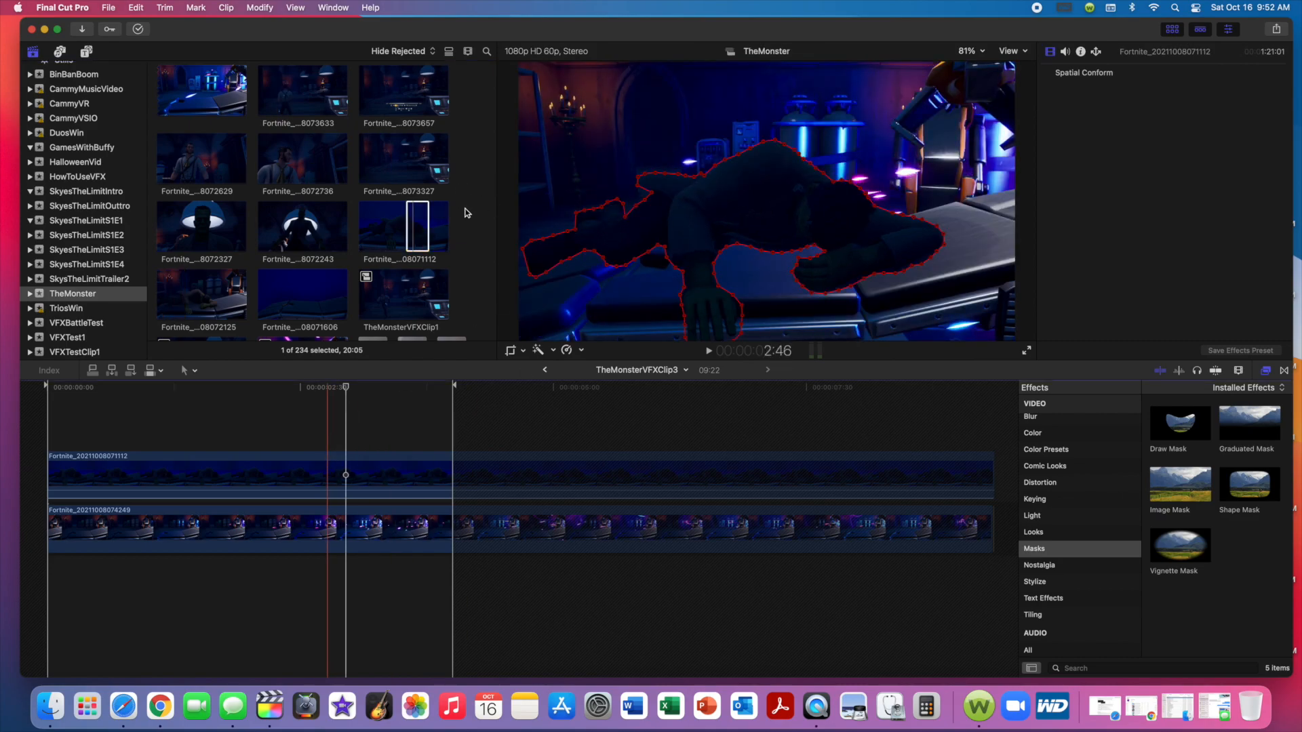
{"action": "left_click", "coordinate": [423, 226]}
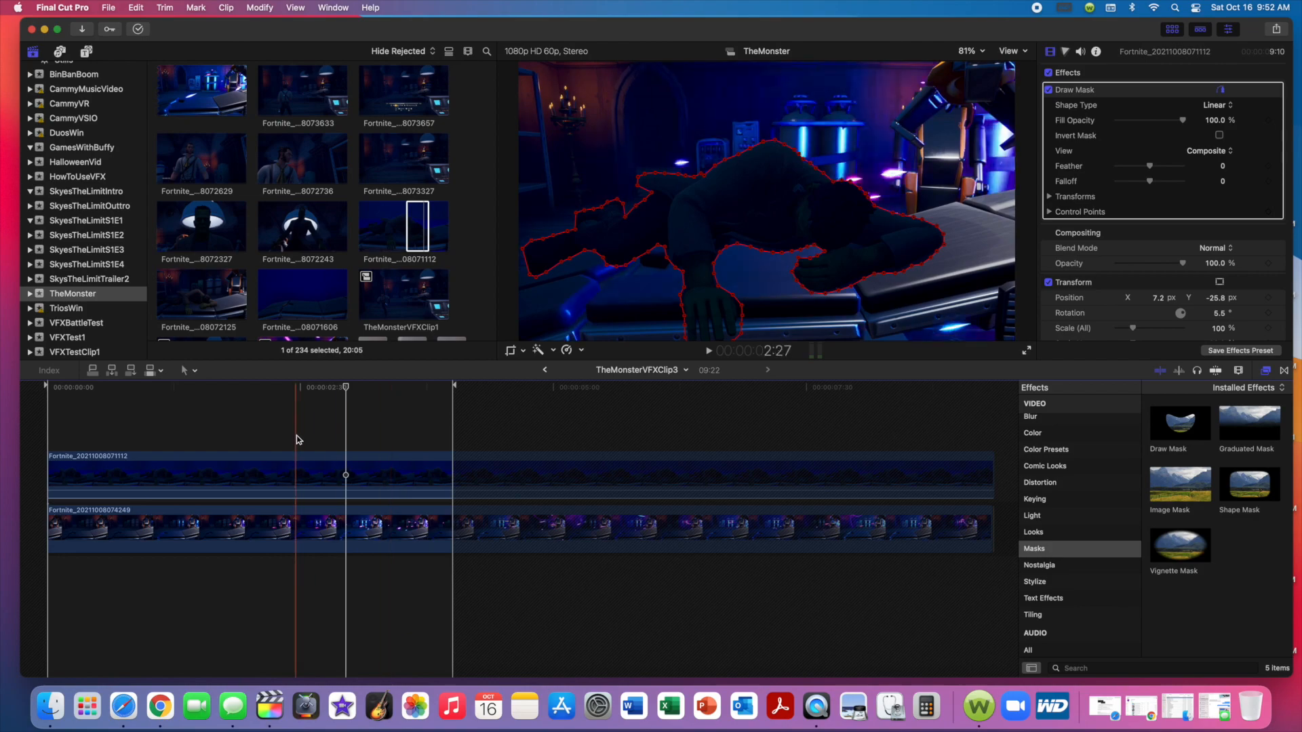
Scrub TheMonsterVFXClip3 to near the end of the marked range and close its timeline.
{"action": "left_click_drag", "start_coordinate": [345, 391], "coordinate": [448, 403]}
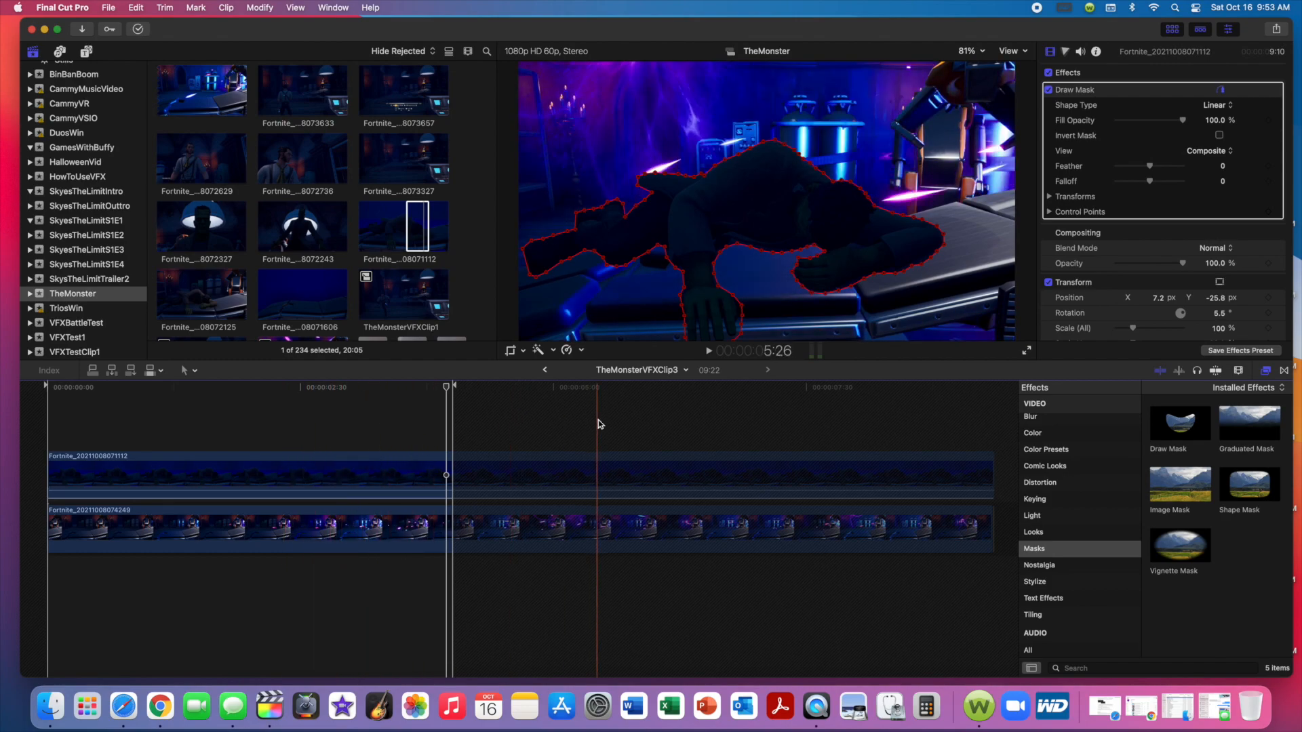
{"action": "left_click", "coordinate": [686, 370]}
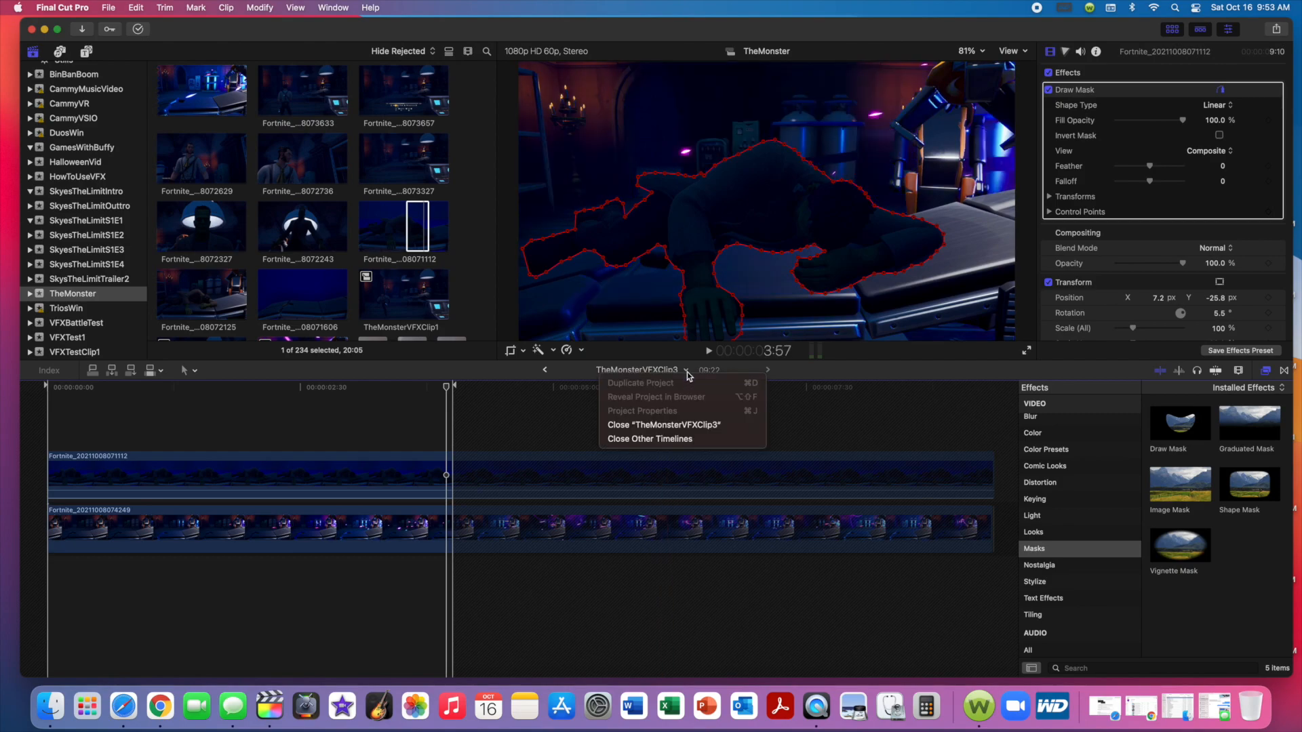
{"action": "left_click", "coordinate": [677, 426]}
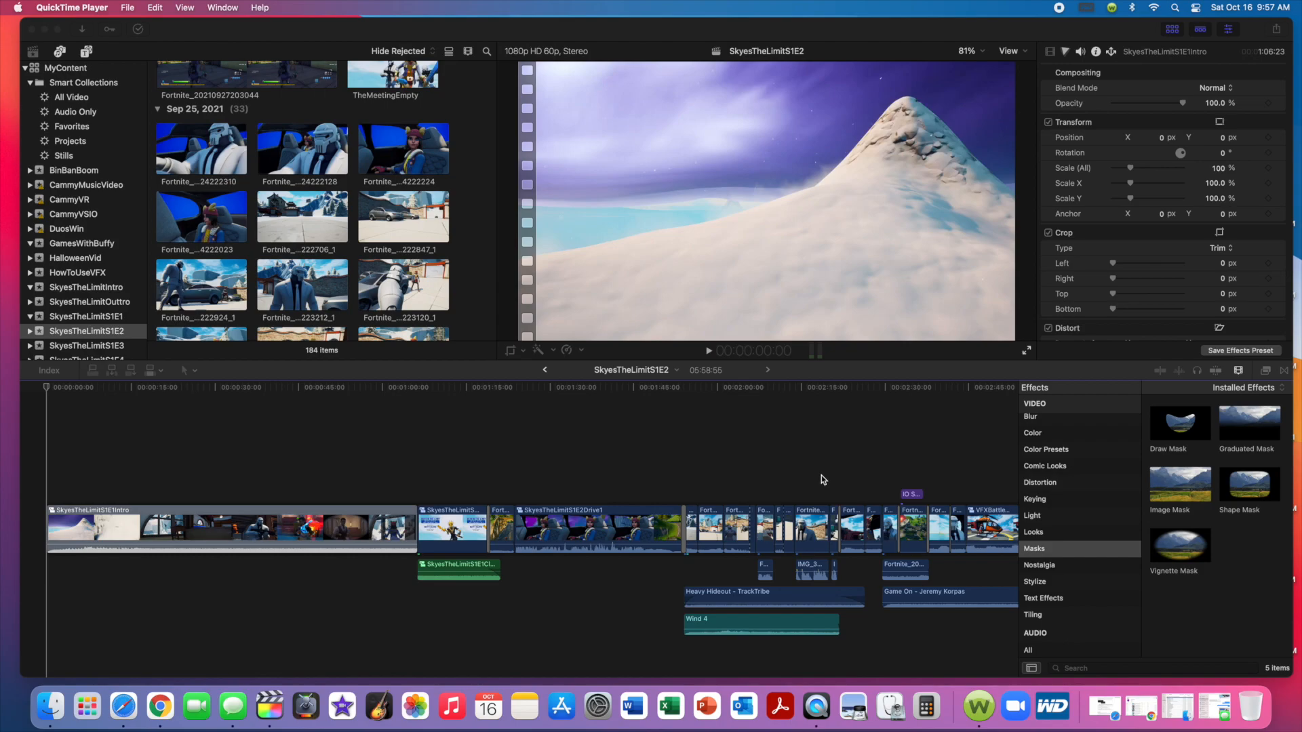
Play part of the SkyesTheLimitS1E2Drive1 car scene in the SkyesTheLimitS1E2 timeline to review the composite.
{"action": "left_click", "coordinate": [576, 494]}
{"action": "key", "text": "super+4"}
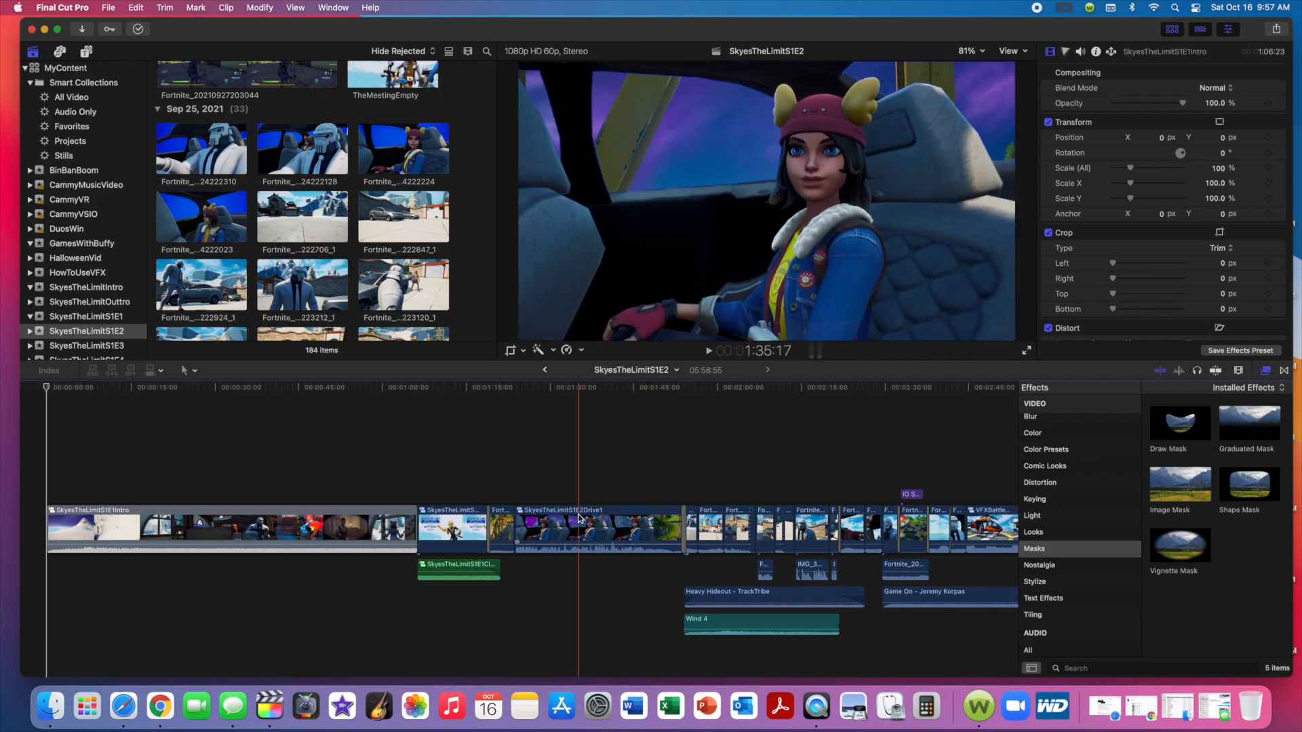
{"action": "left_click", "coordinate": [552, 495]}
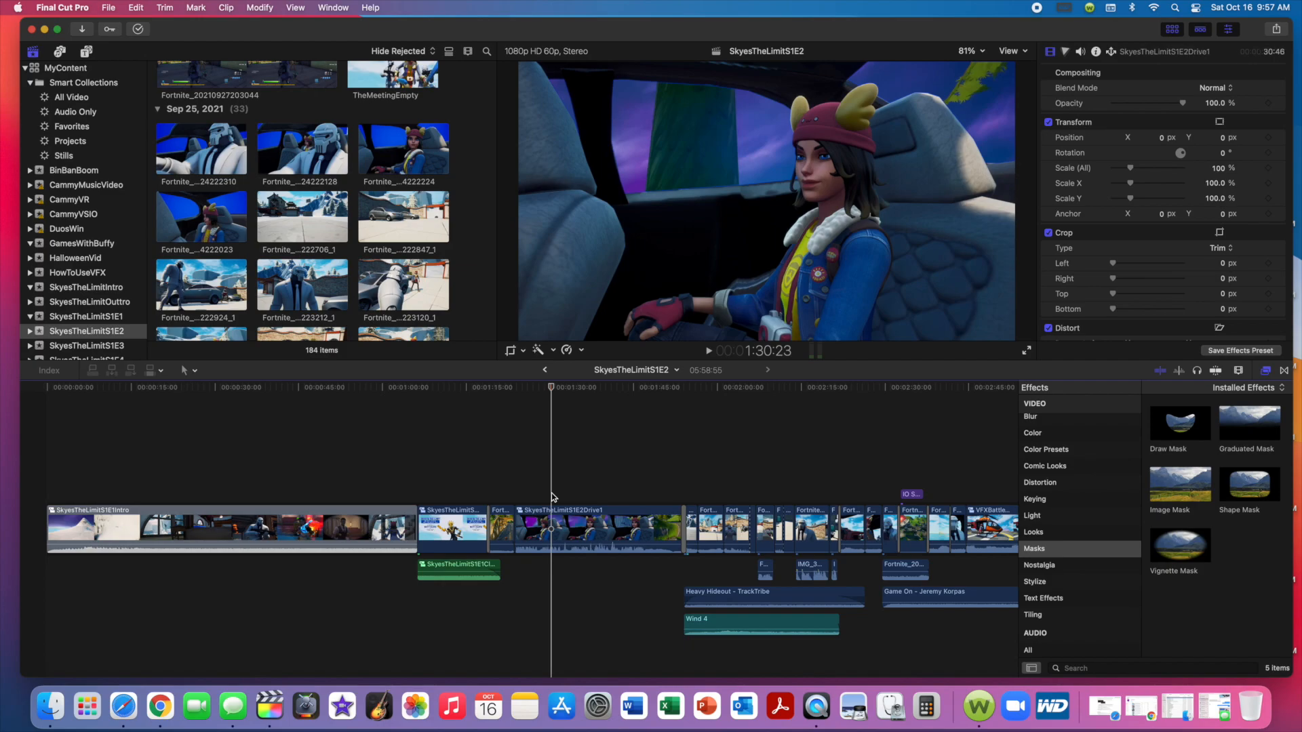
{"action": "key", "text": "space"}
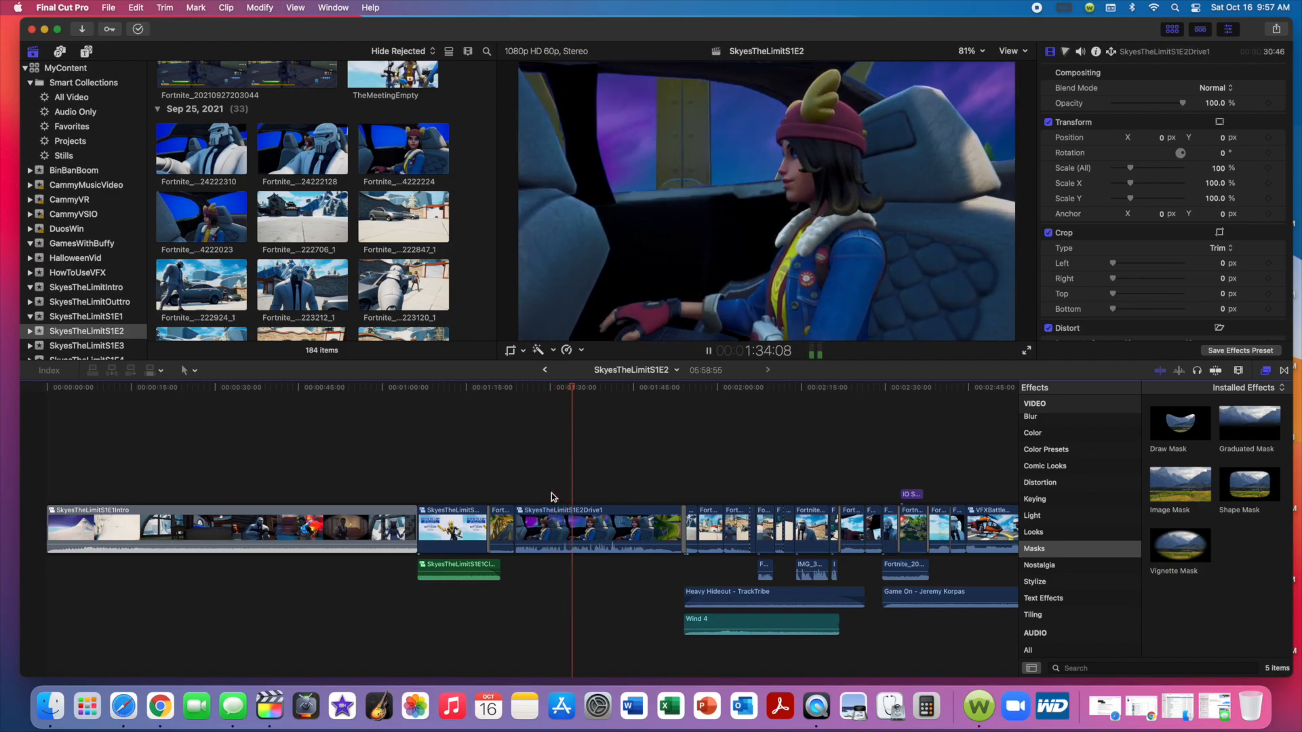
{"action": "key", "text": "space"}
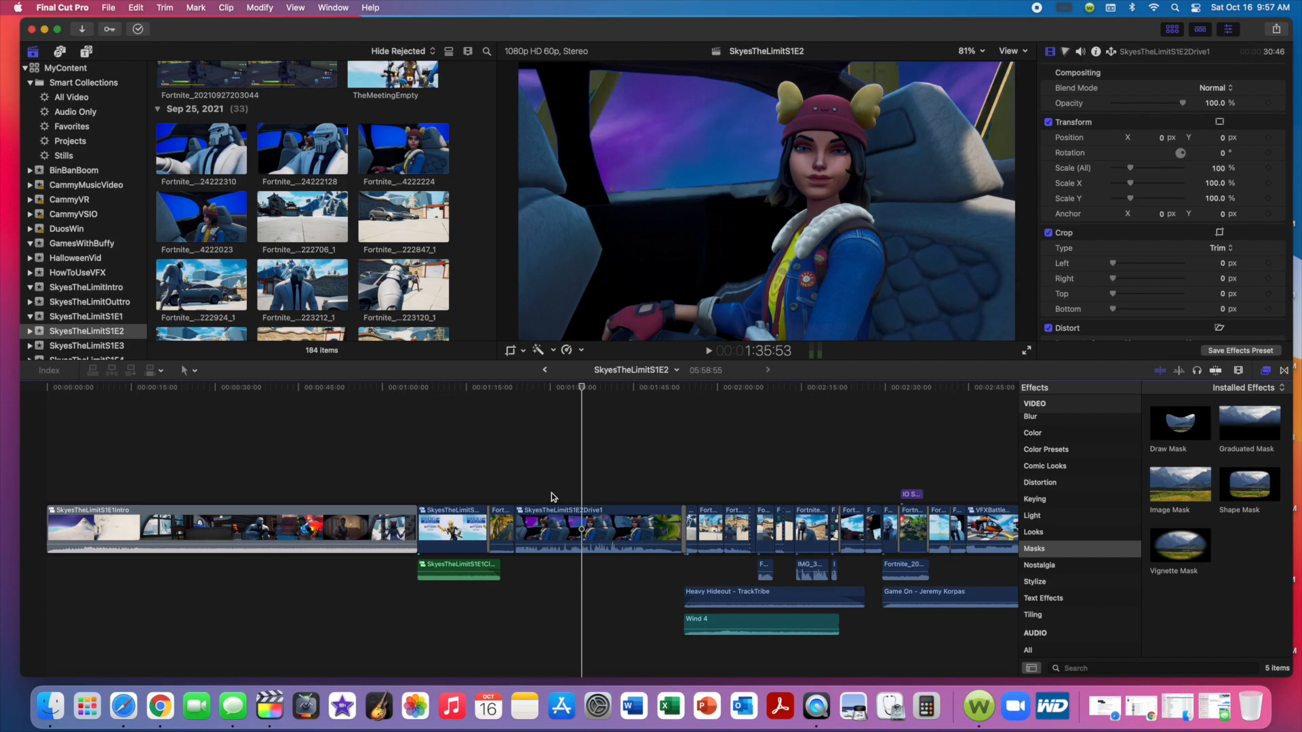
{"action": "left_click", "coordinate": [578, 452]}
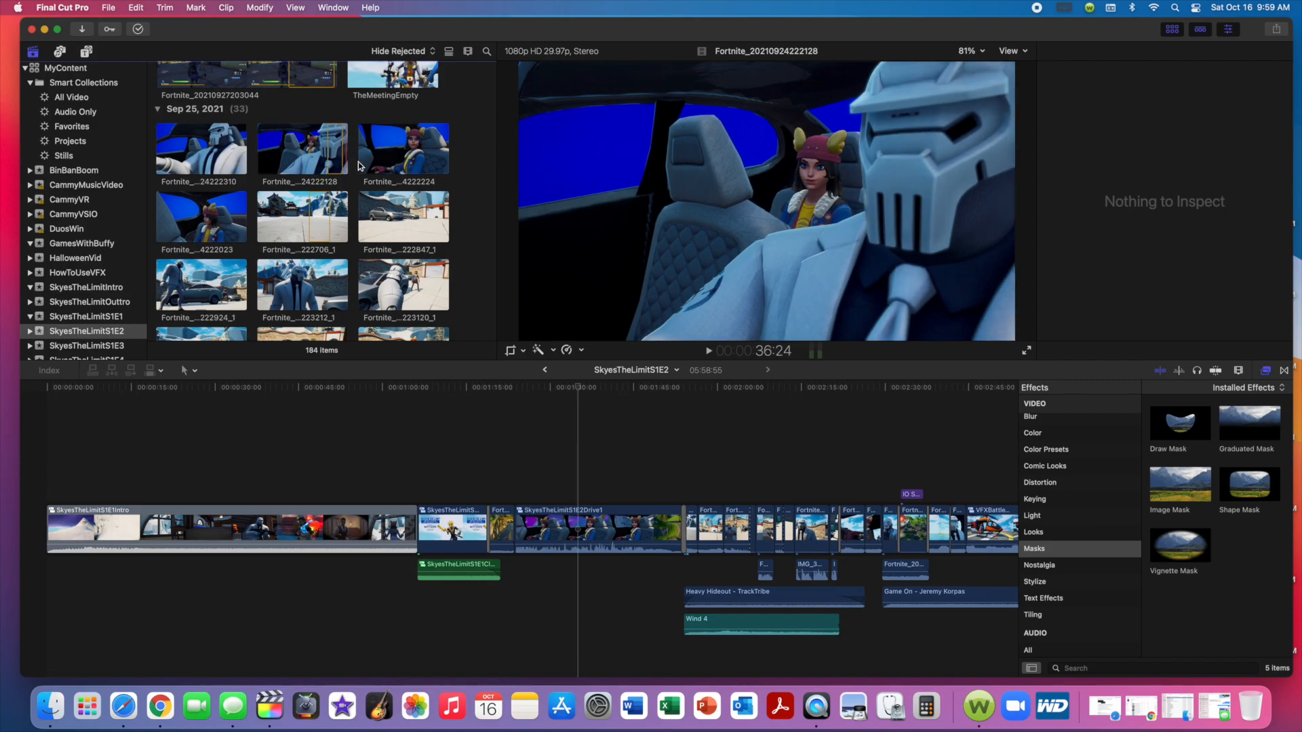
Examine the blue-screen car clips from Sep 25, 2021 and compare them with SkyesTheLimitS1E2Drive1 in the timeline.
{"action": "scroll", "coordinate": [465, 165], "scroll_direction": "down", "scroll_amount": 1}
{"action": "scroll", "coordinate": [465, 164], "scroll_direction": "up", "scroll_amount": 5}
{"action": "scroll", "coordinate": [465, 165], "scroll_direction": "up", "scroll_amount": 2}
{"action": "scroll", "coordinate": [465, 165], "scroll_direction": "down", "scroll_amount": 5}
{"action": "scroll", "coordinate": [465, 165], "scroll_direction": "down", "scroll_amount": 5}
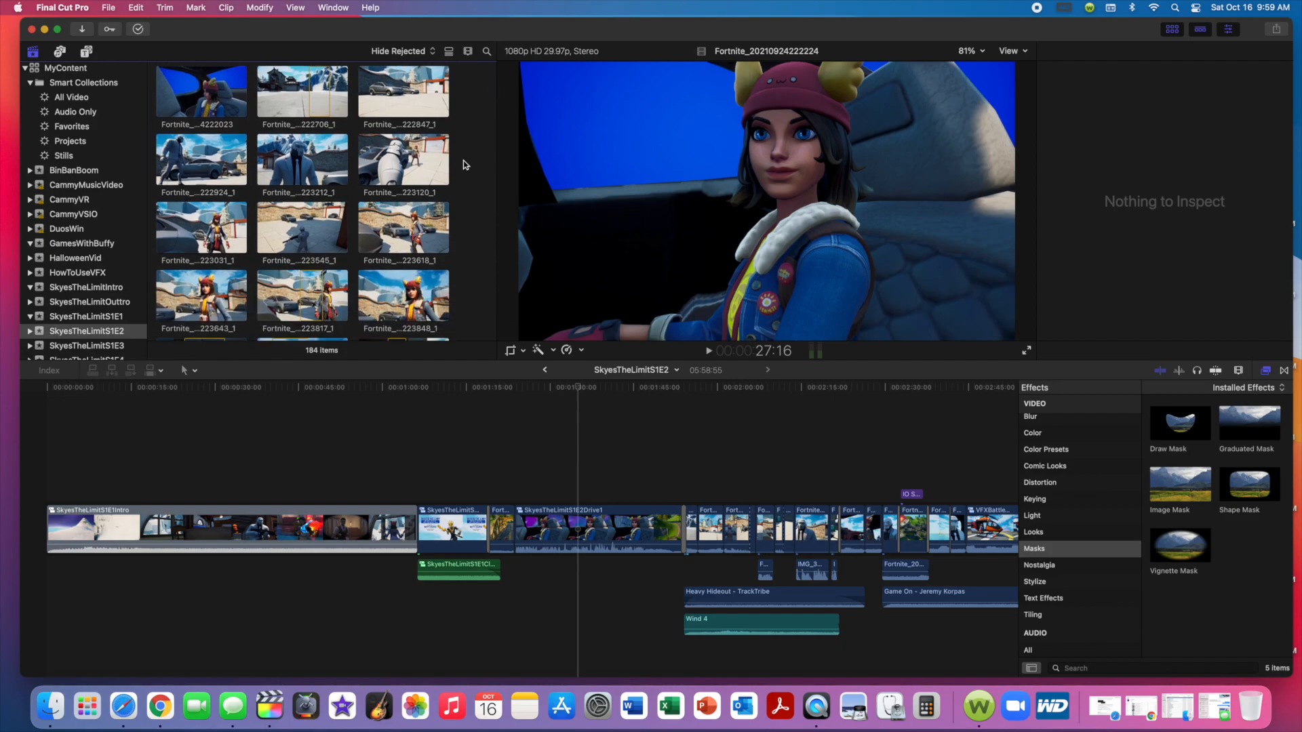
{"action": "left_click", "coordinate": [587, 528]}
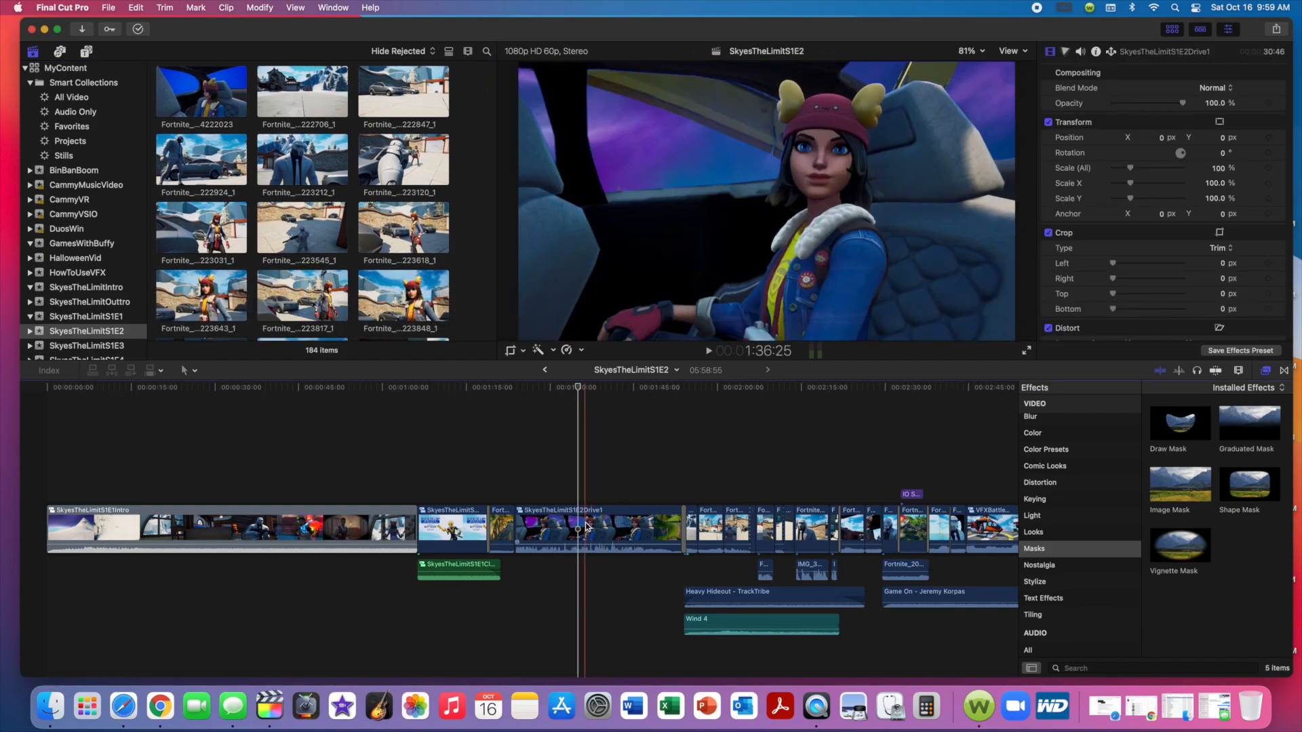
{"action": "scroll", "coordinate": [470, 187], "scroll_direction": "down", "scroll_amount": 4}
{"action": "scroll", "coordinate": [469, 189], "scroll_direction": "down", "scroll_amount": 10}
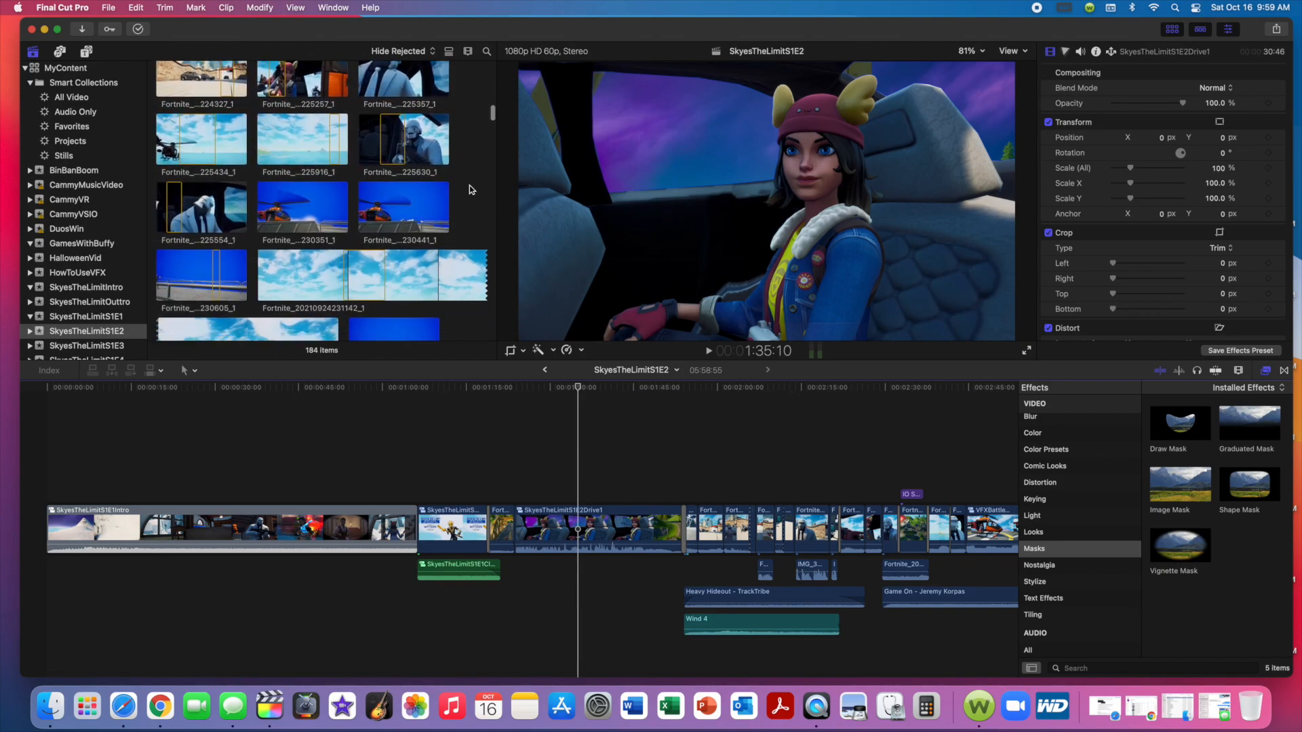
{"action": "scroll", "coordinate": [469, 189], "scroll_direction": "down", "scroll_amount": 3}
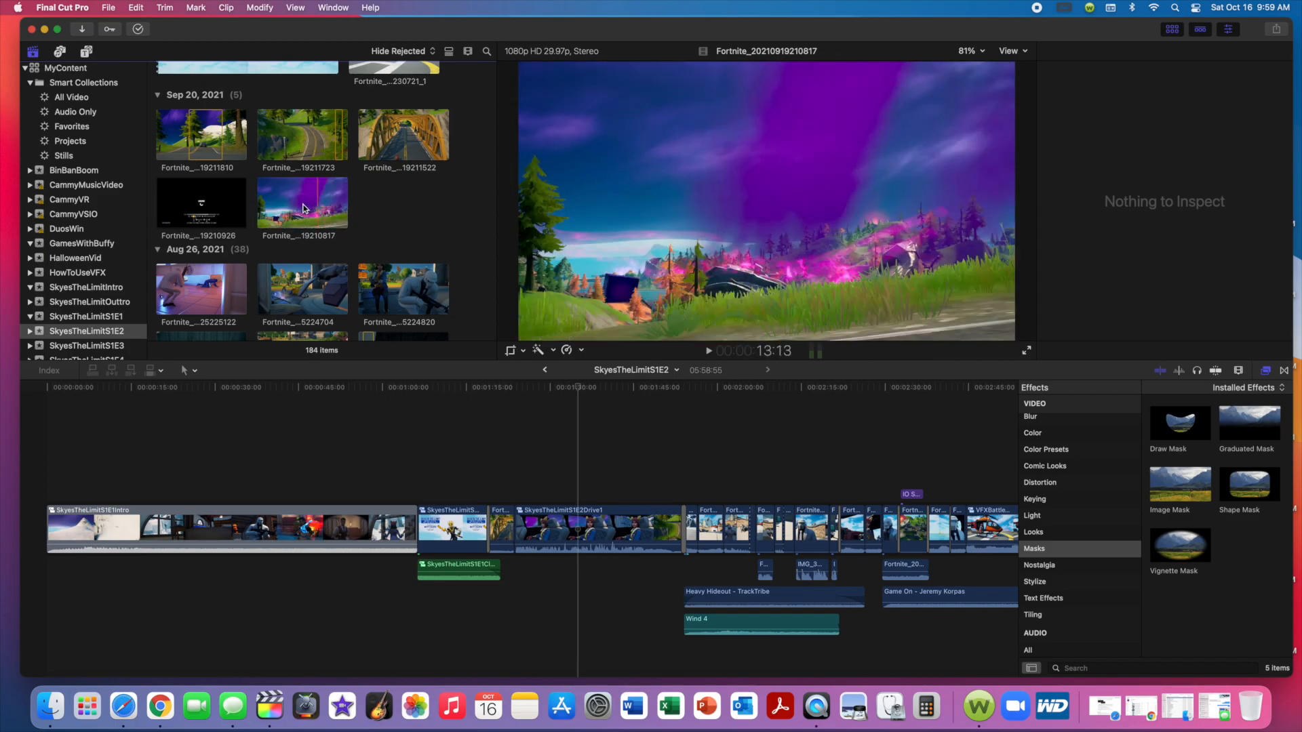
{"action": "left_click", "coordinate": [264, 210]}
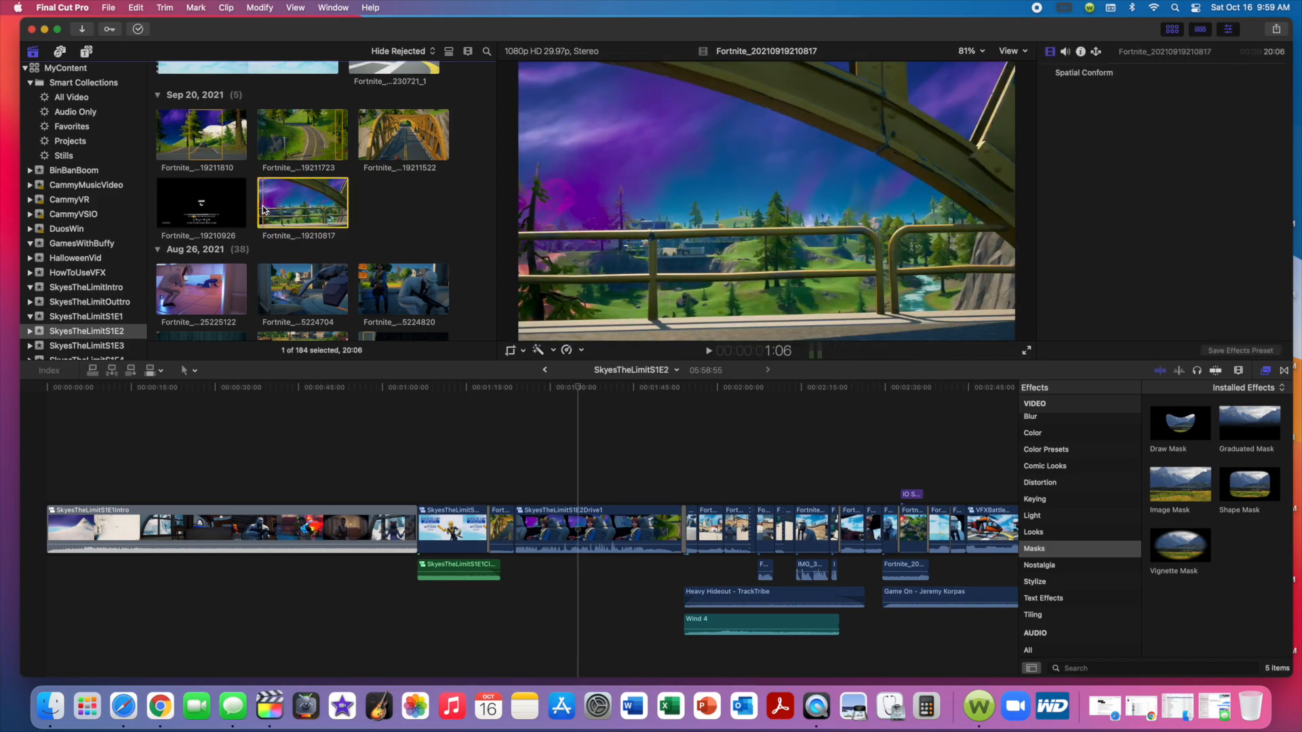
{"action": "key", "text": "space"}
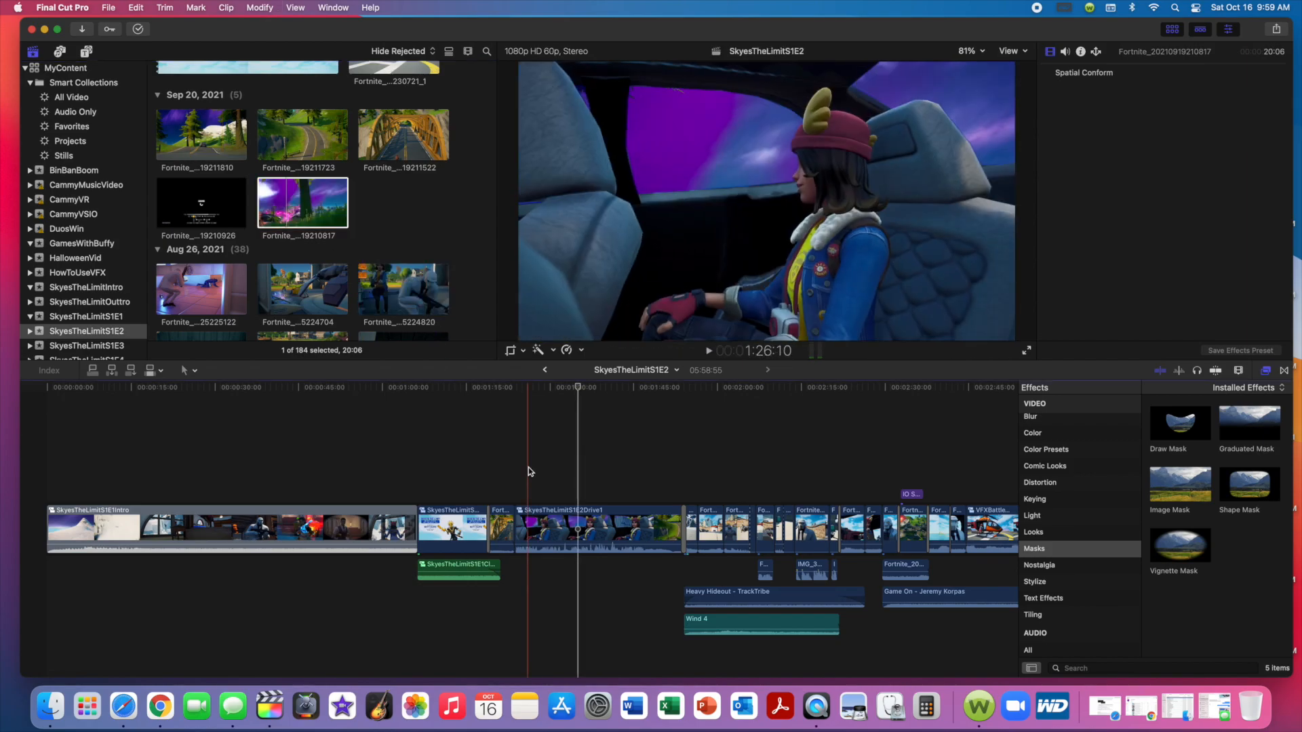
Open the compound clip SkyesTheLimitS1E2Drive1 and compare its stacked car and background clips with their source media.
{"action": "left_click", "coordinate": [561, 516]}
{"action": "double_click", "coordinate": [561, 517]}
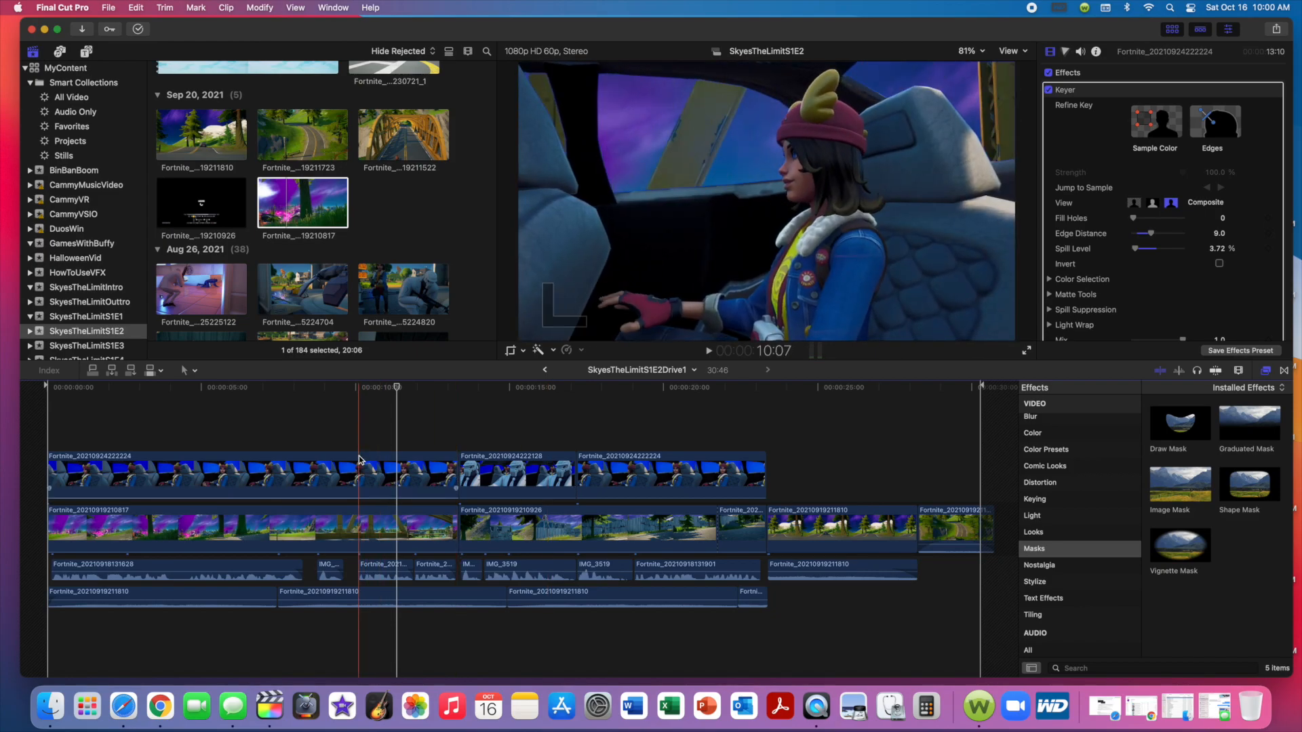
{"action": "left_click", "coordinate": [301, 196]}
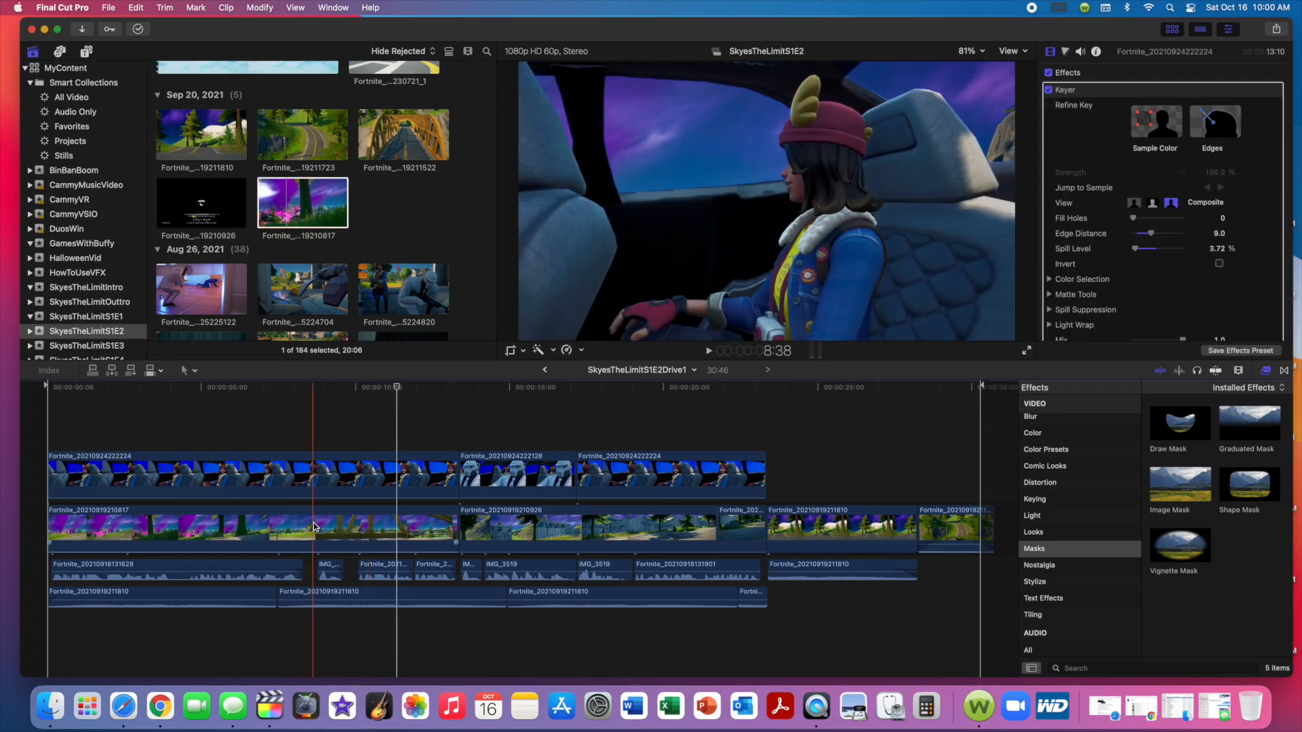
{"action": "scroll", "coordinate": [477, 202], "scroll_direction": "up", "scroll_amount": 10}
{"action": "scroll", "coordinate": [475, 198], "scroll_direction": "up", "scroll_amount": 10}
{"action": "scroll", "coordinate": [475, 198], "scroll_direction": "down", "scroll_amount": 1}
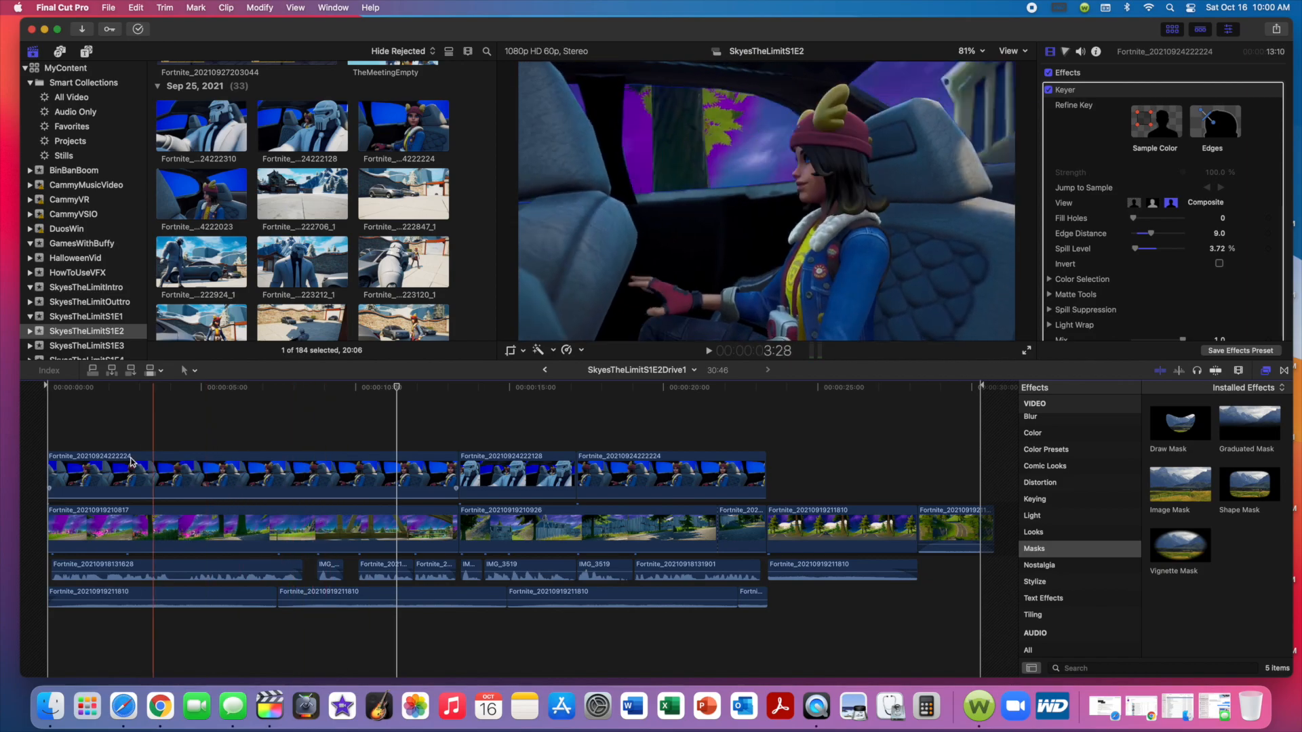
Show Keyer among the Keying effects and expand the Spill Suppression and Light Wrap settings of the car clip's Keyer.
{"action": "left_click", "coordinate": [1085, 500]}
{"action": "left_click", "coordinate": [1180, 427]}
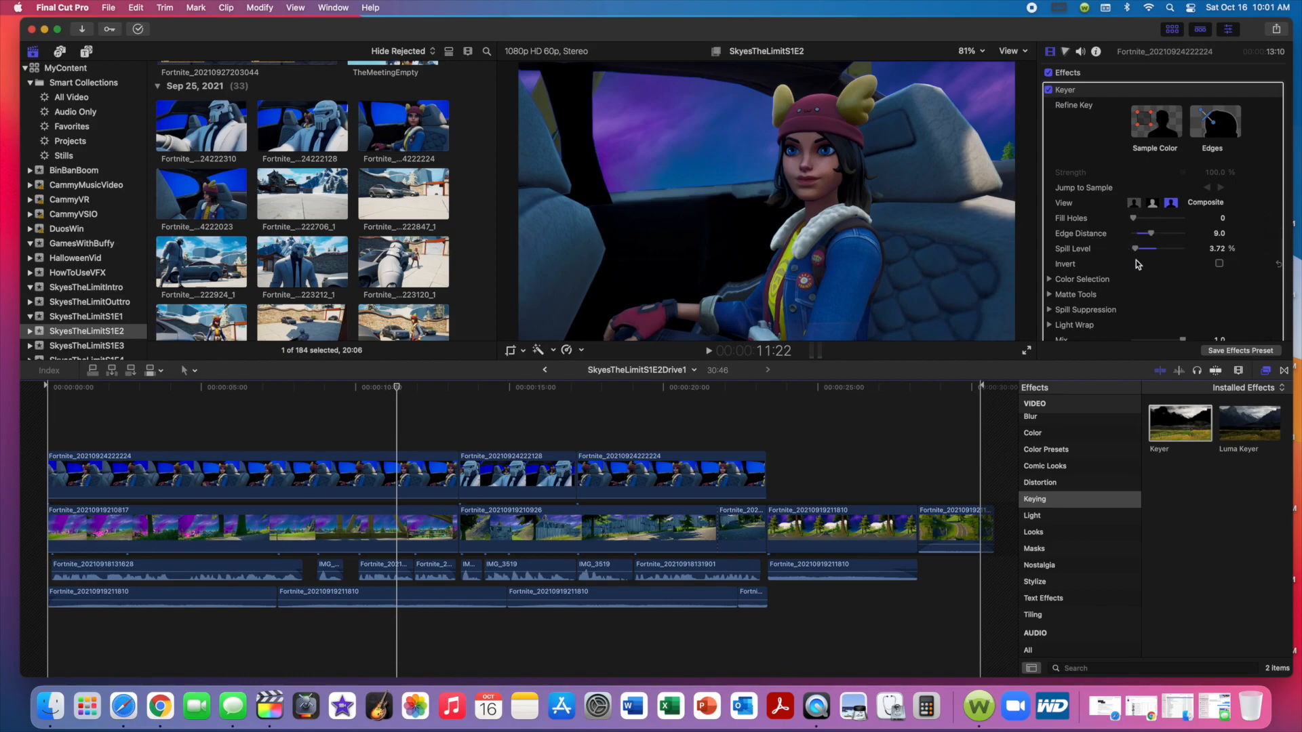
{"action": "scroll", "coordinate": [1133, 264], "scroll_direction": "down", "scroll_amount": 5}
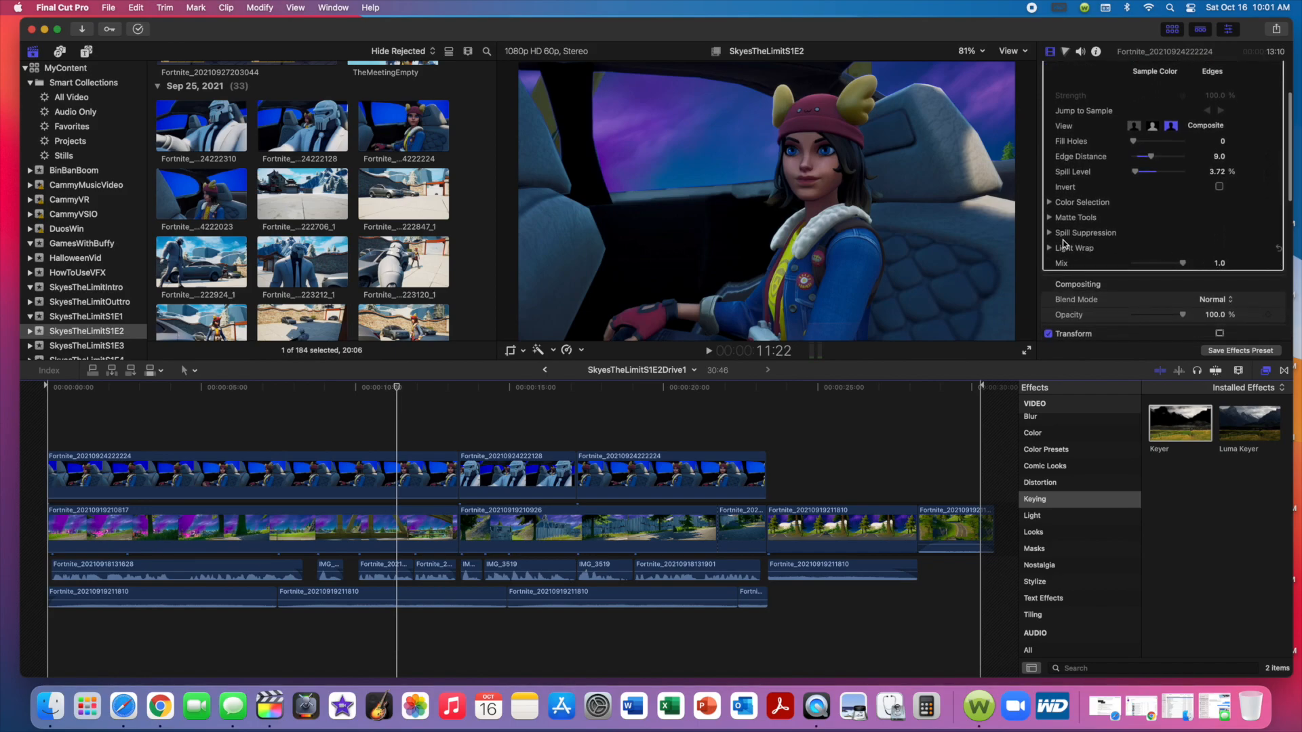
{"action": "left_click", "coordinate": [1049, 232]}
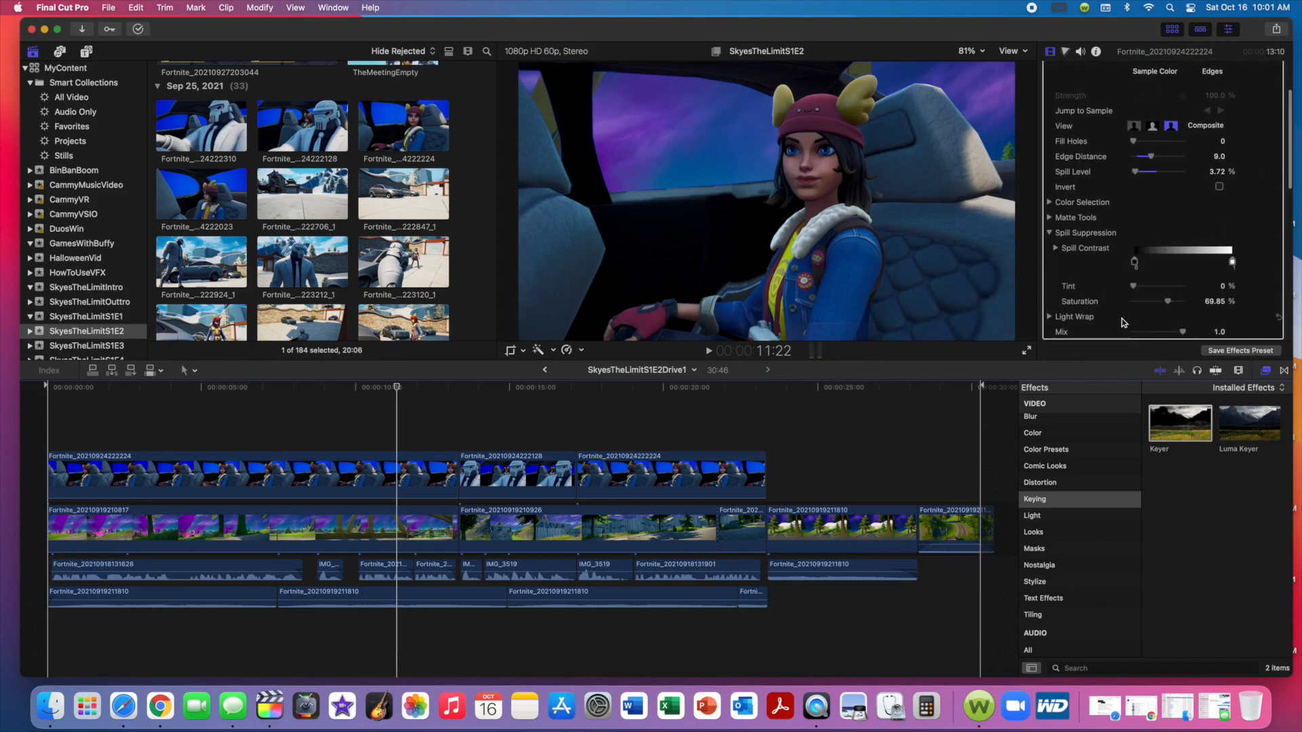
{"action": "left_click", "coordinate": [1050, 316]}
{"action": "scroll", "coordinate": [1234, 311], "scroll_direction": "down", "scroll_amount": 4}
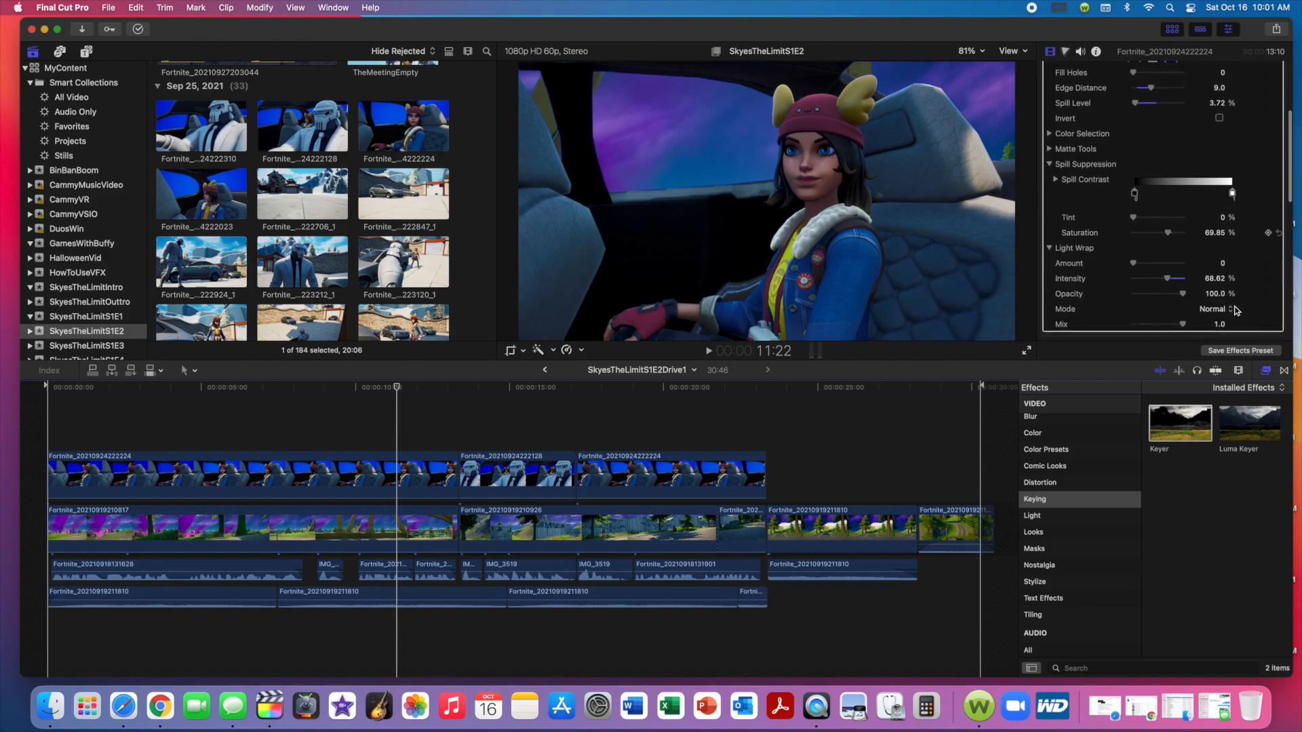